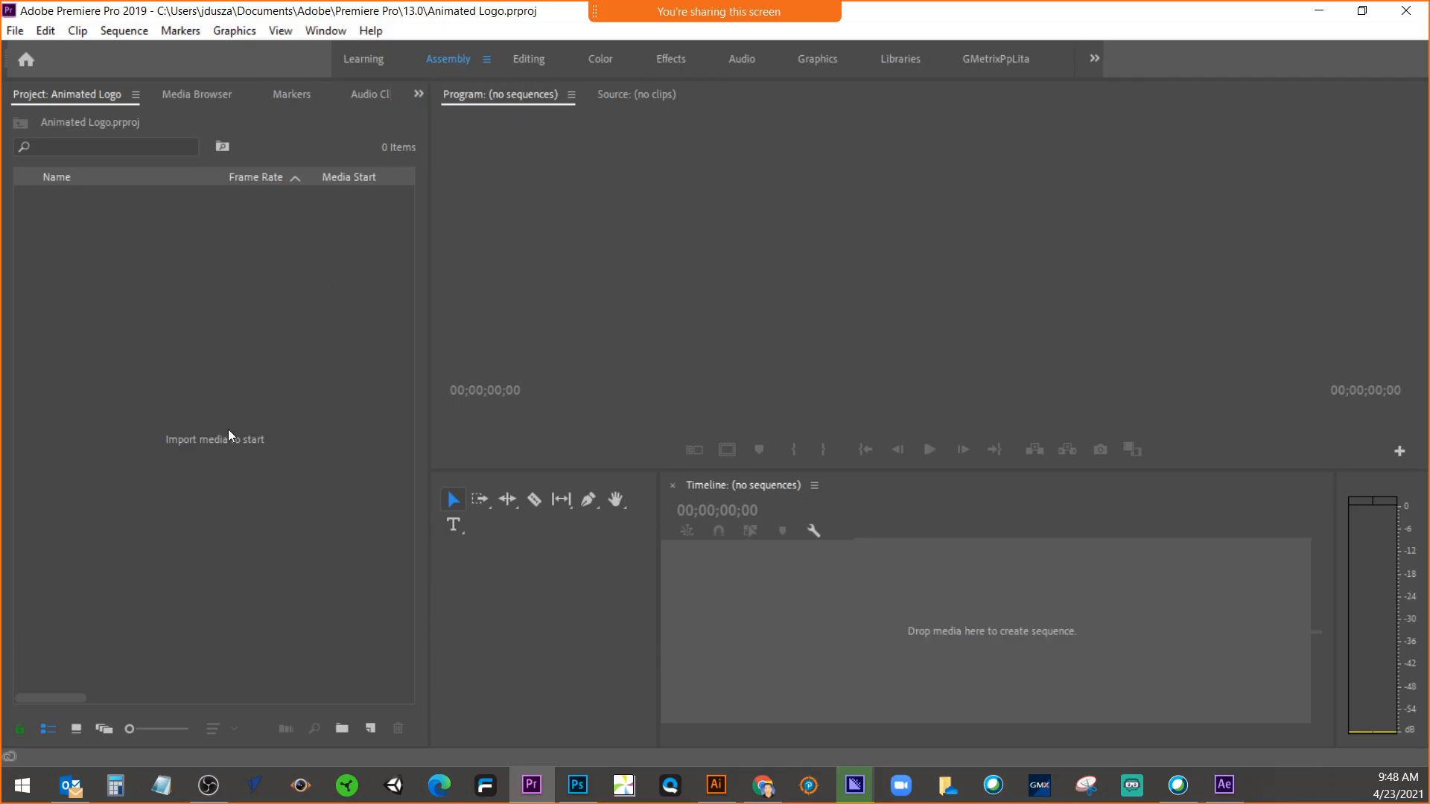
Step: Import the final company logo Illustrator file into the project
{"action": "right_click", "coordinate": [195, 400]}
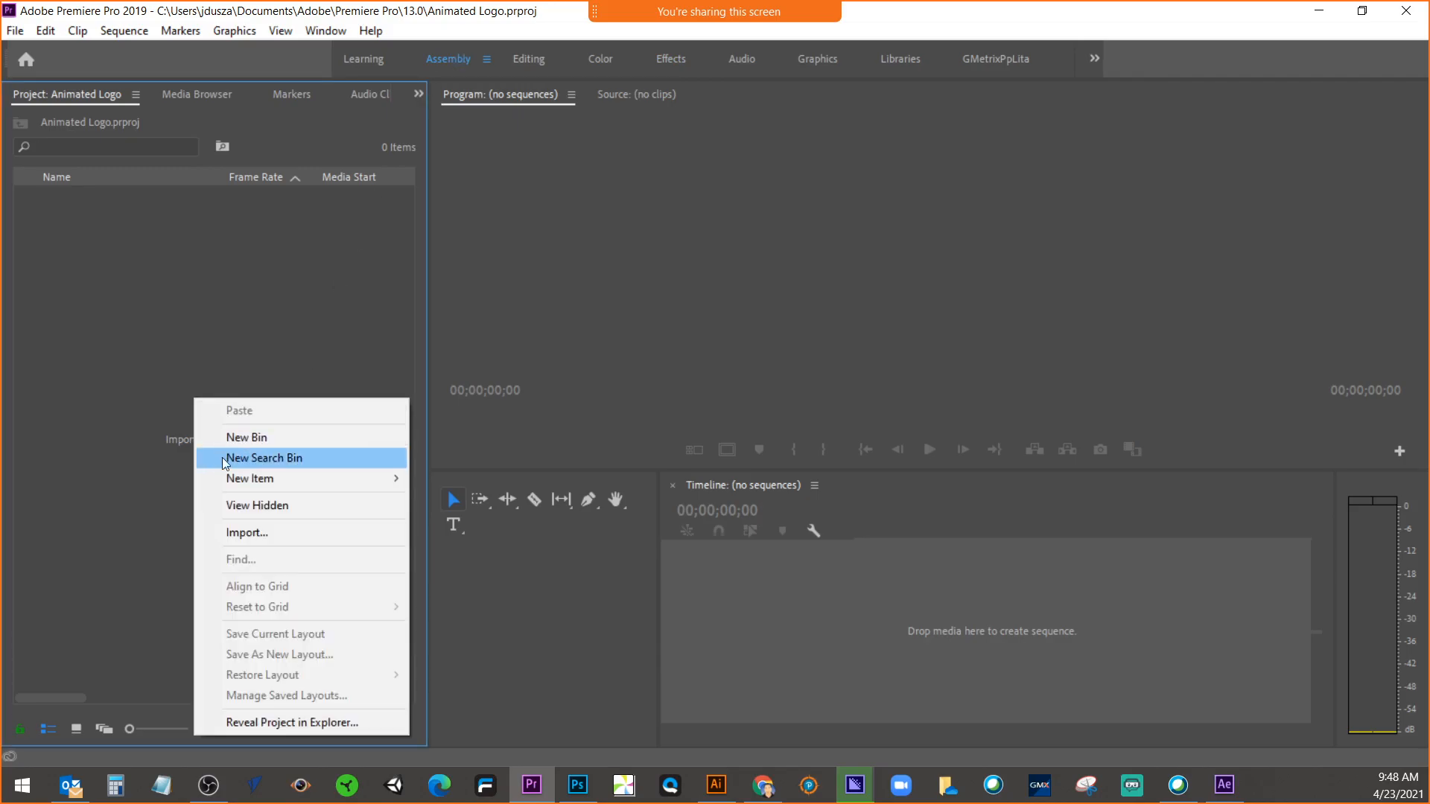
{"action": "left_click", "coordinate": [233, 533]}
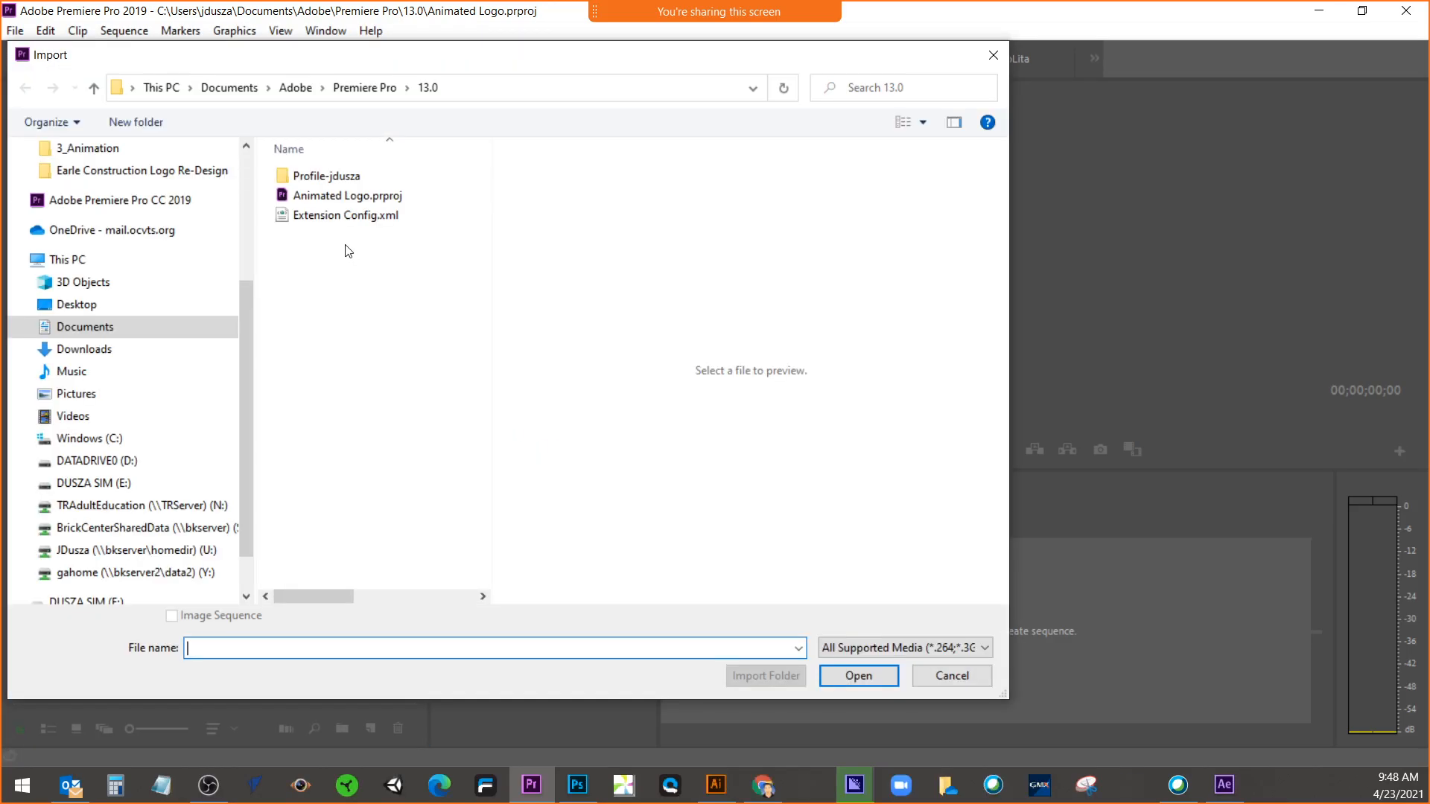
{"action": "scroll", "coordinate": [223, 217], "scroll_direction": "up", "scroll_amount": 3}
{"action": "left_click", "coordinate": [150, 185]}
{"action": "left_click", "coordinate": [360, 218]}
{"action": "left_click", "coordinate": [859, 675]}
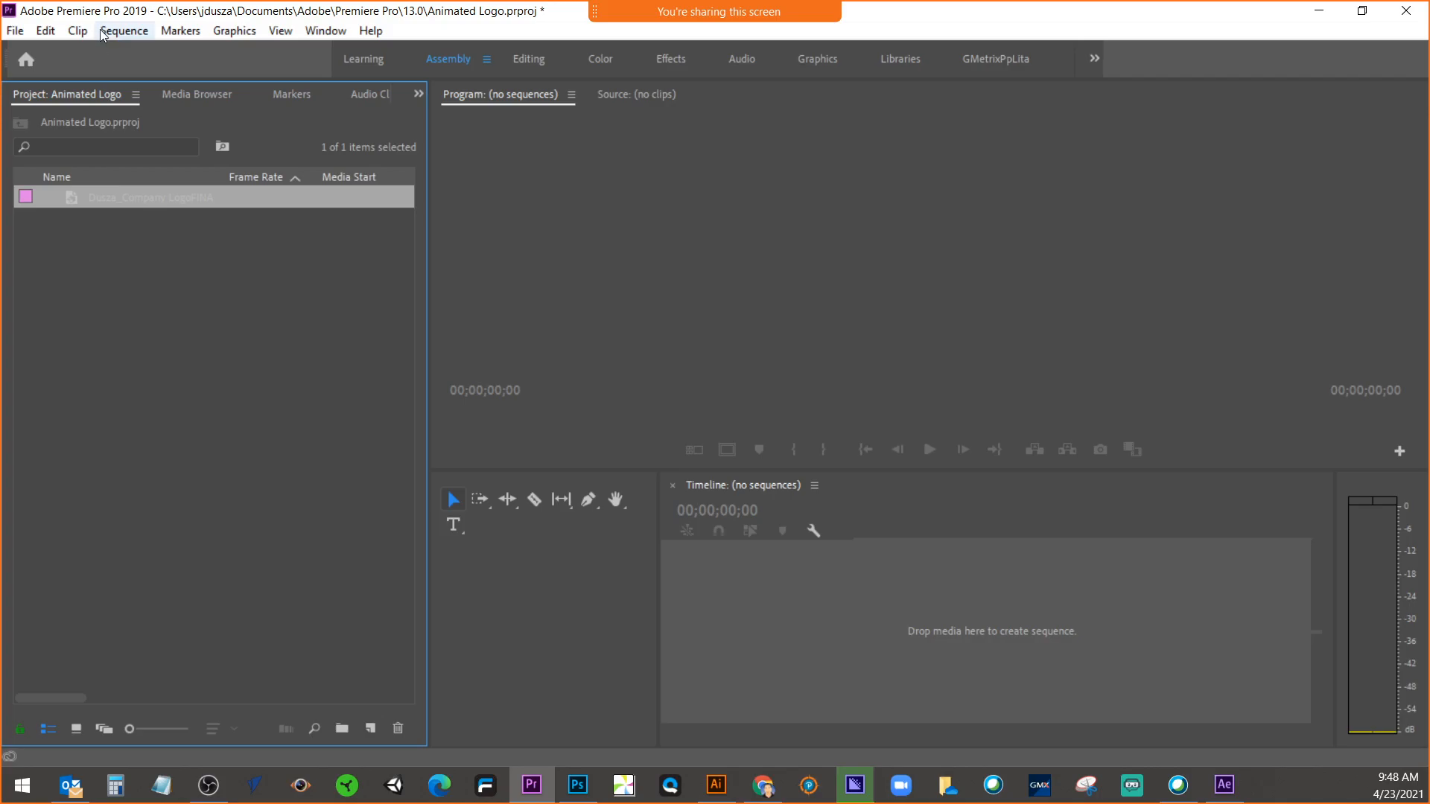
Step: Create a new sequence with the AVCHD 1080i30 (60i) preset, keeping the name Sequence 01
{"action": "left_click", "coordinate": [124, 31]}
{"action": "mouse_move", "coordinate": [34, 32]}
{"action": "mouse_move", "coordinate": [67, 51]}
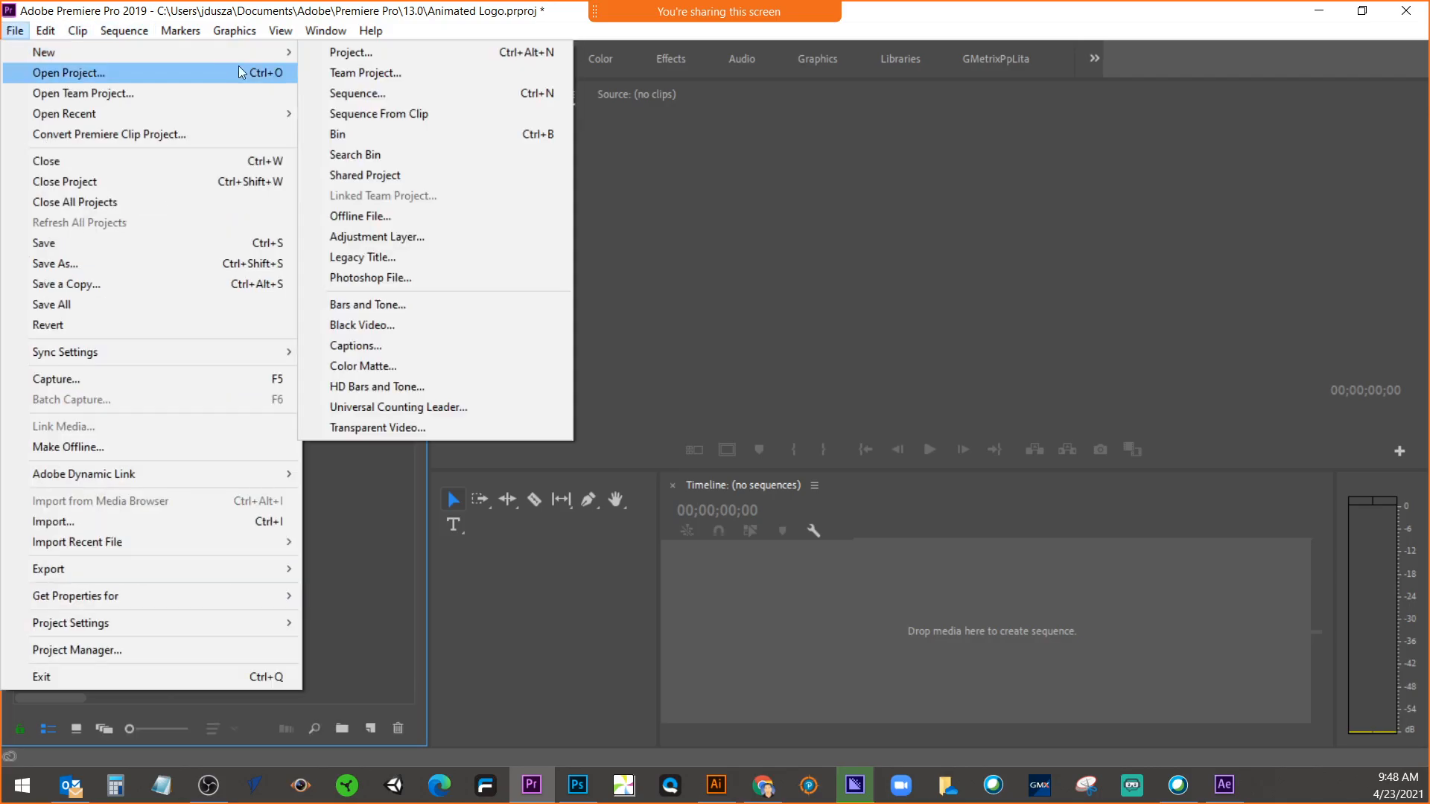
{"action": "left_click", "coordinate": [395, 92]}
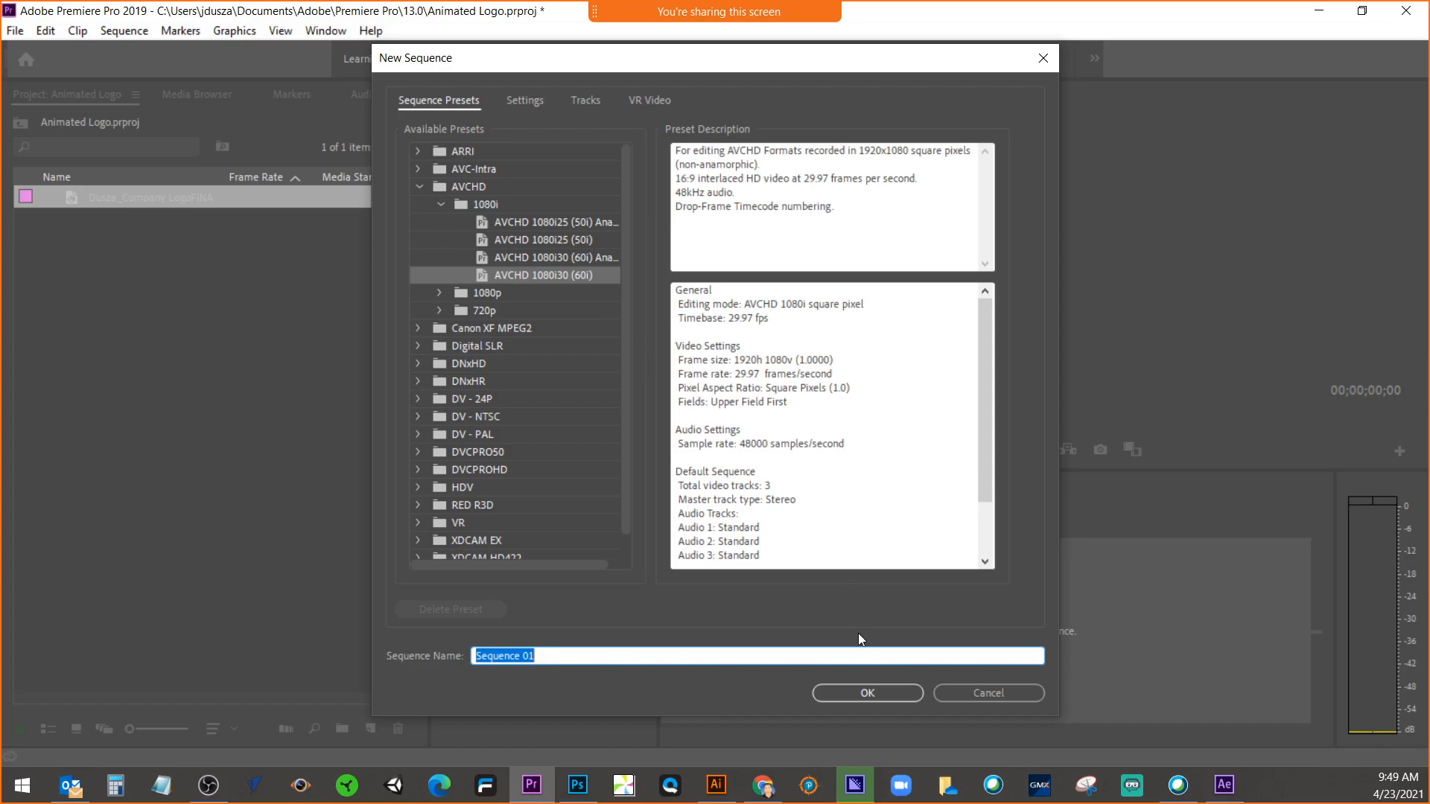
{"action": "left_click", "coordinate": [867, 691]}
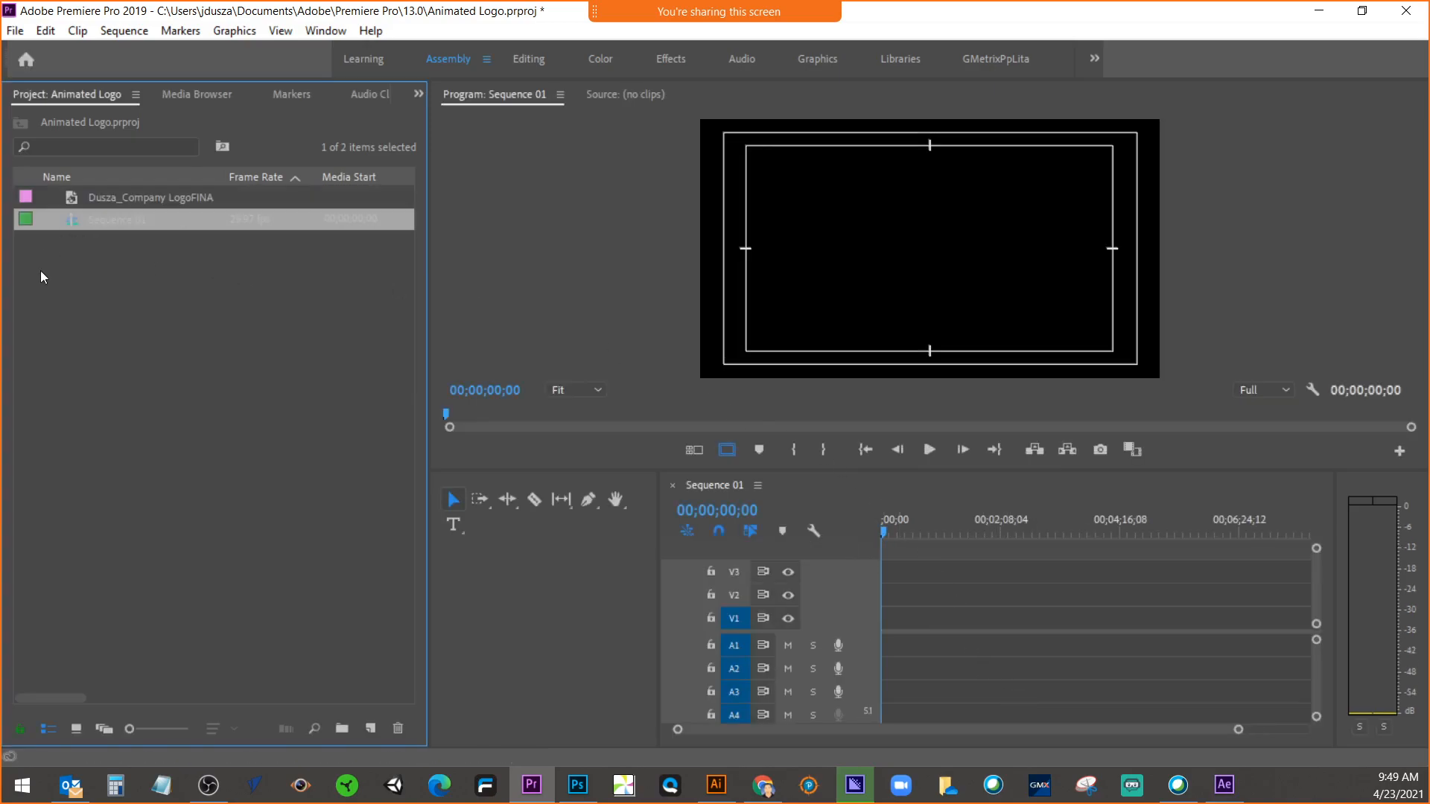
Step: Place the logo at the start of video track V1 and lengthen the clip to about 6 seconds
{"action": "left_click", "coordinate": [73, 198]}
{"action": "left_click_drag", "start_coordinate": [73, 198], "coordinate": [883, 627]}
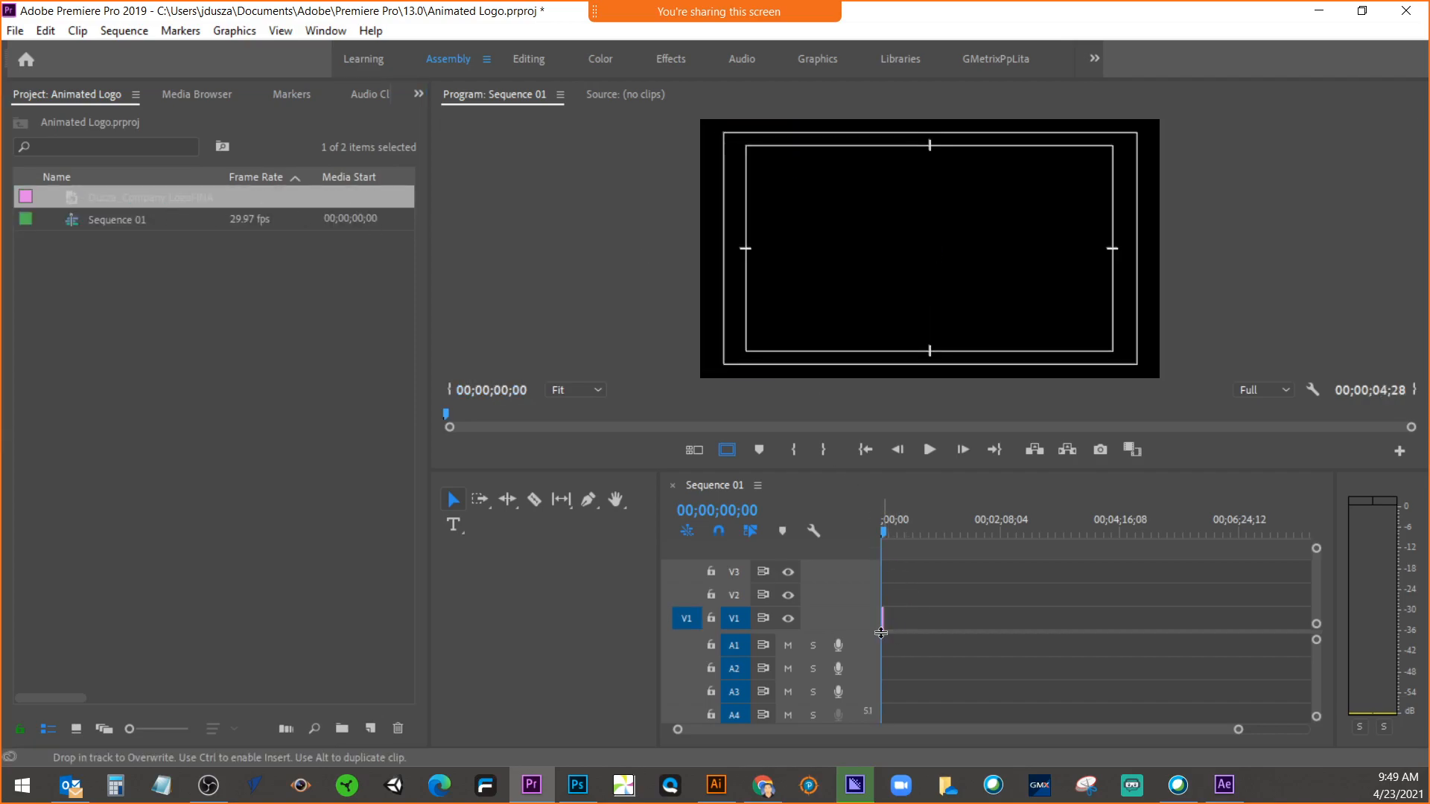
{"action": "left_click_drag", "start_coordinate": [1237, 730], "coordinate": [1015, 740]}
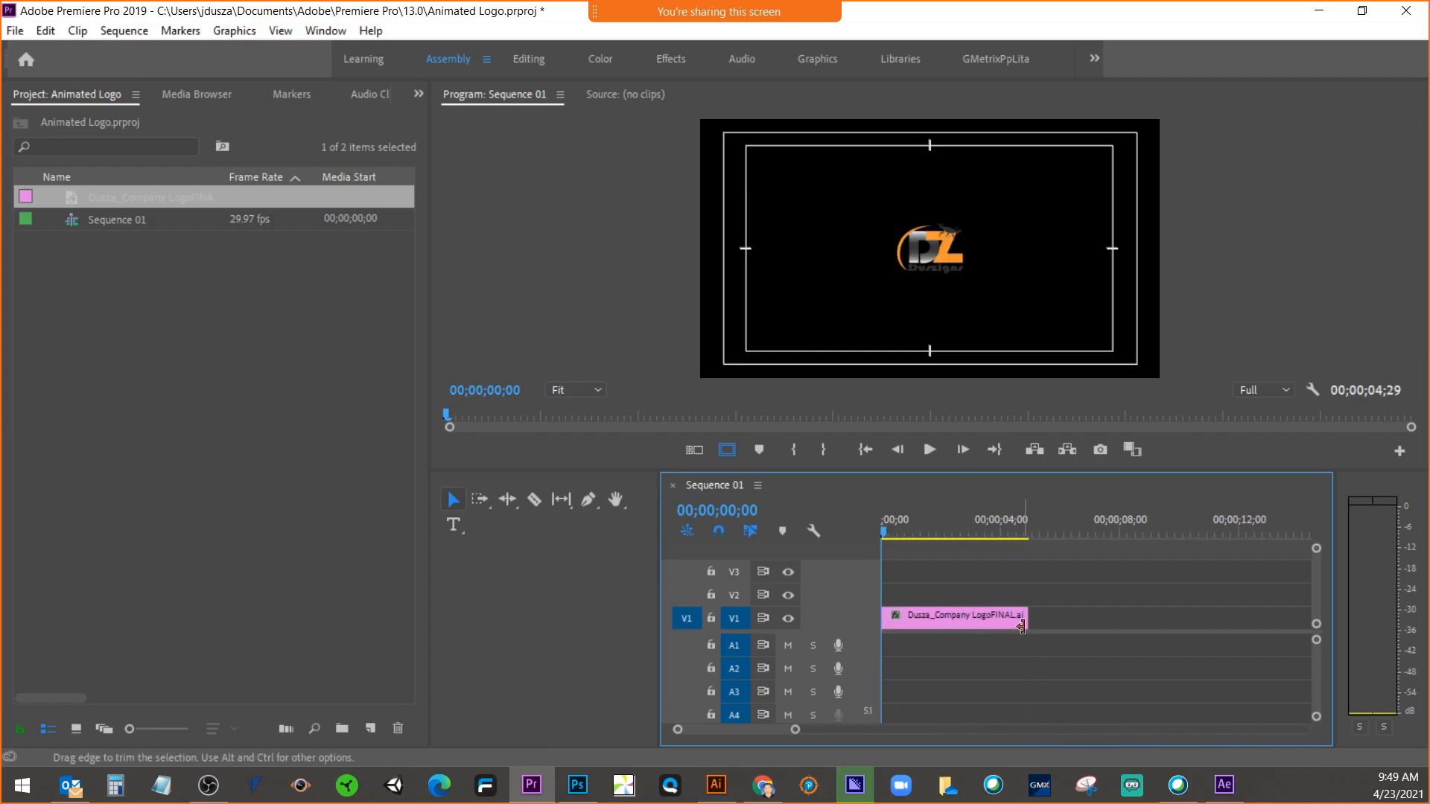
{"action": "left_click_drag", "start_coordinate": [1026, 624], "coordinate": [1063, 620]}
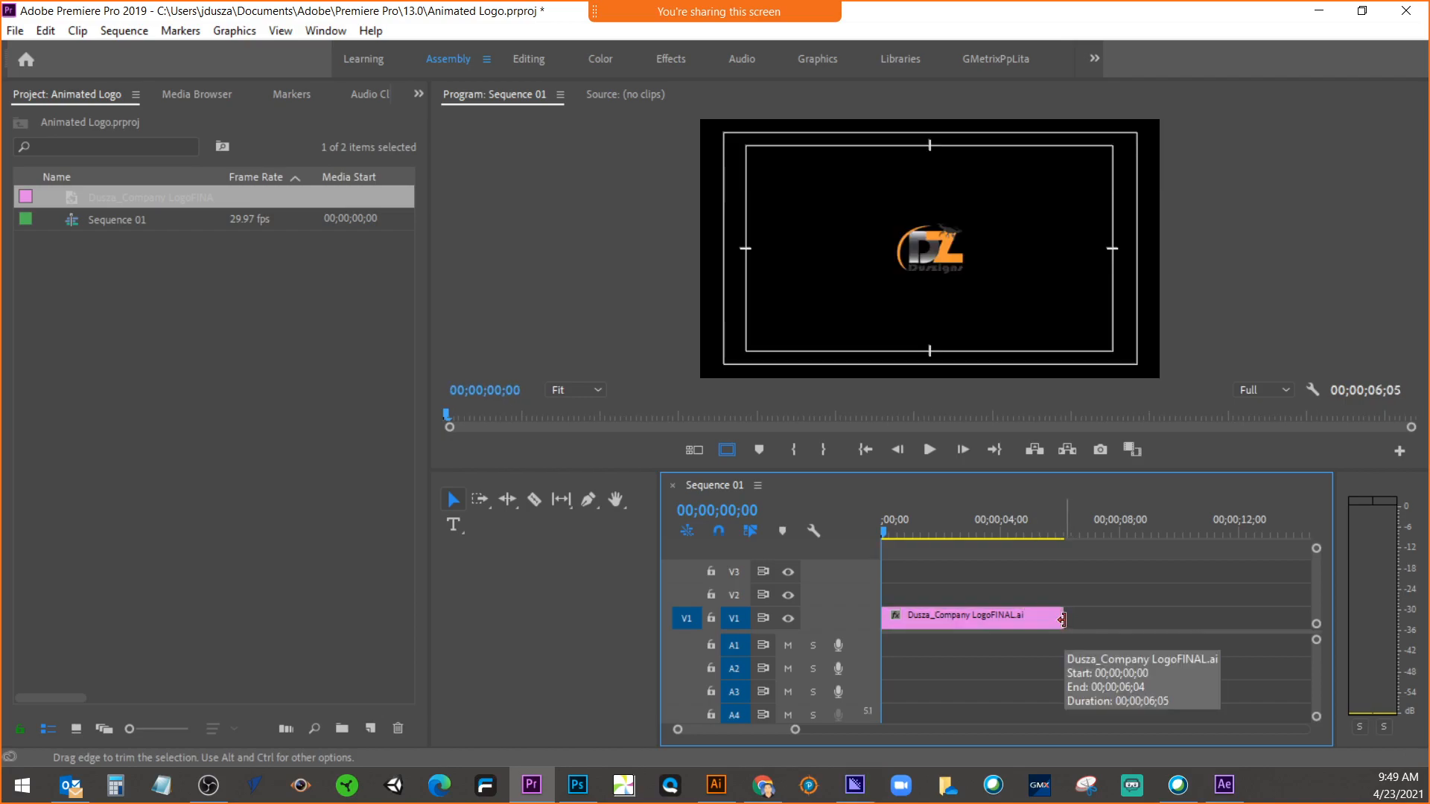
Step: Move the playhead to 00;00;10;00 and extend the logo clip's end to that point
{"action": "left_click", "coordinate": [728, 510]}
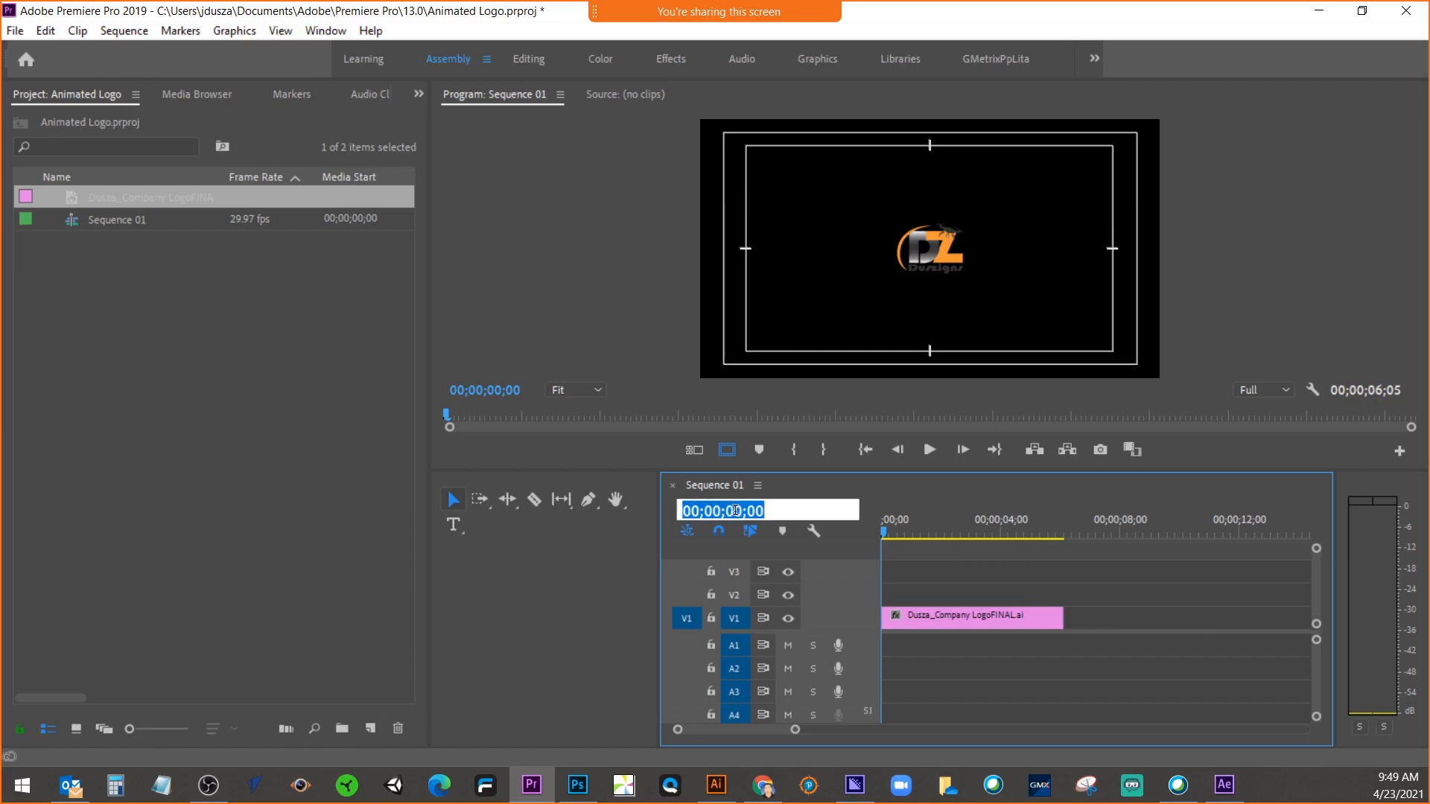
{"action": "left_click", "coordinate": [736, 510]}
{"action": "key", "text": "BackSpace"}
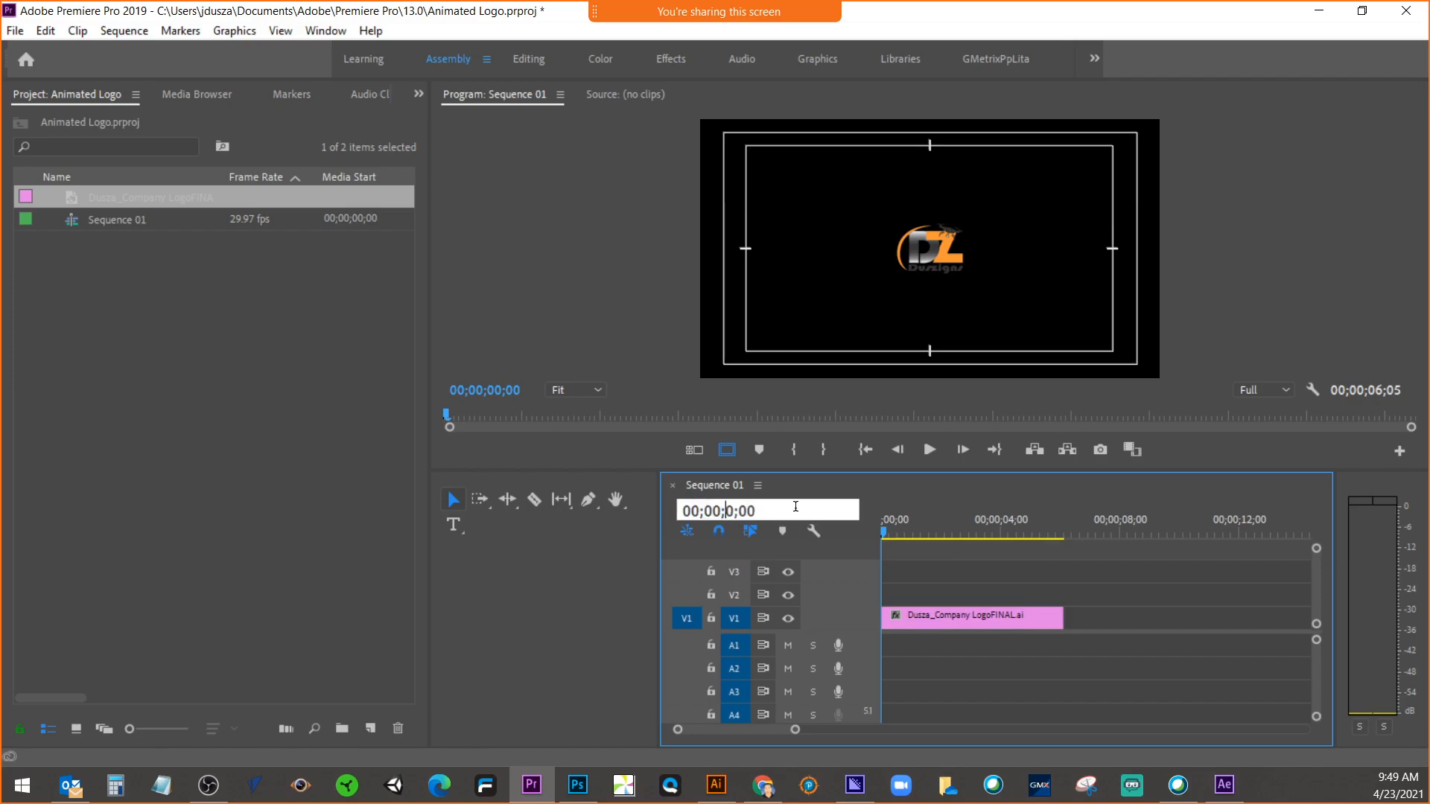
{"action": "type", "text": "1"}
{"action": "key", "text": "Return"}
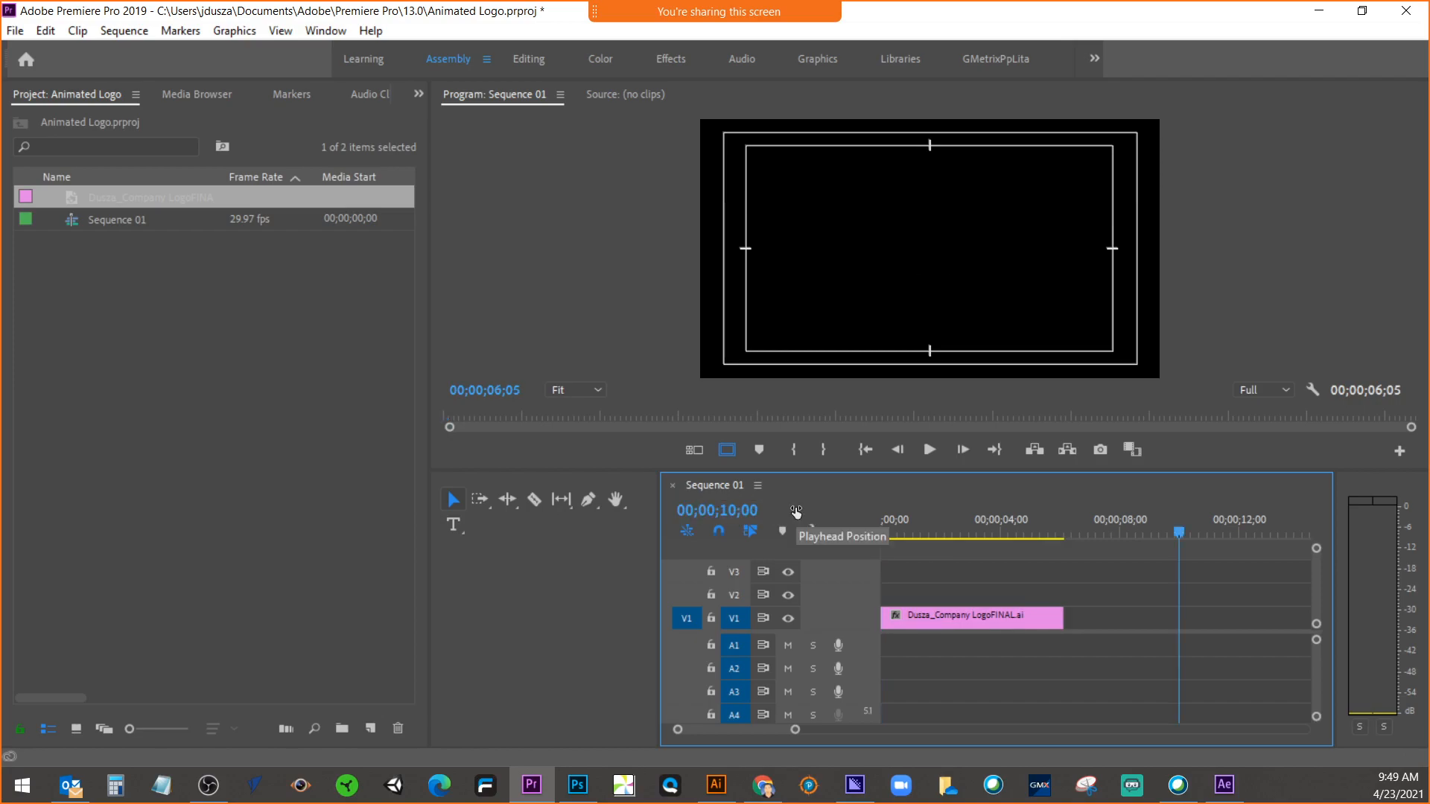
{"action": "left_click_drag", "start_coordinate": [1063, 623], "coordinate": [1179, 622]}
Step: Switch to the Editing workspace and set the logo clip's scale to 323
{"action": "left_click_drag", "start_coordinate": [1178, 531], "coordinate": [954, 531]}
{"action": "left_click", "coordinate": [968, 618]}
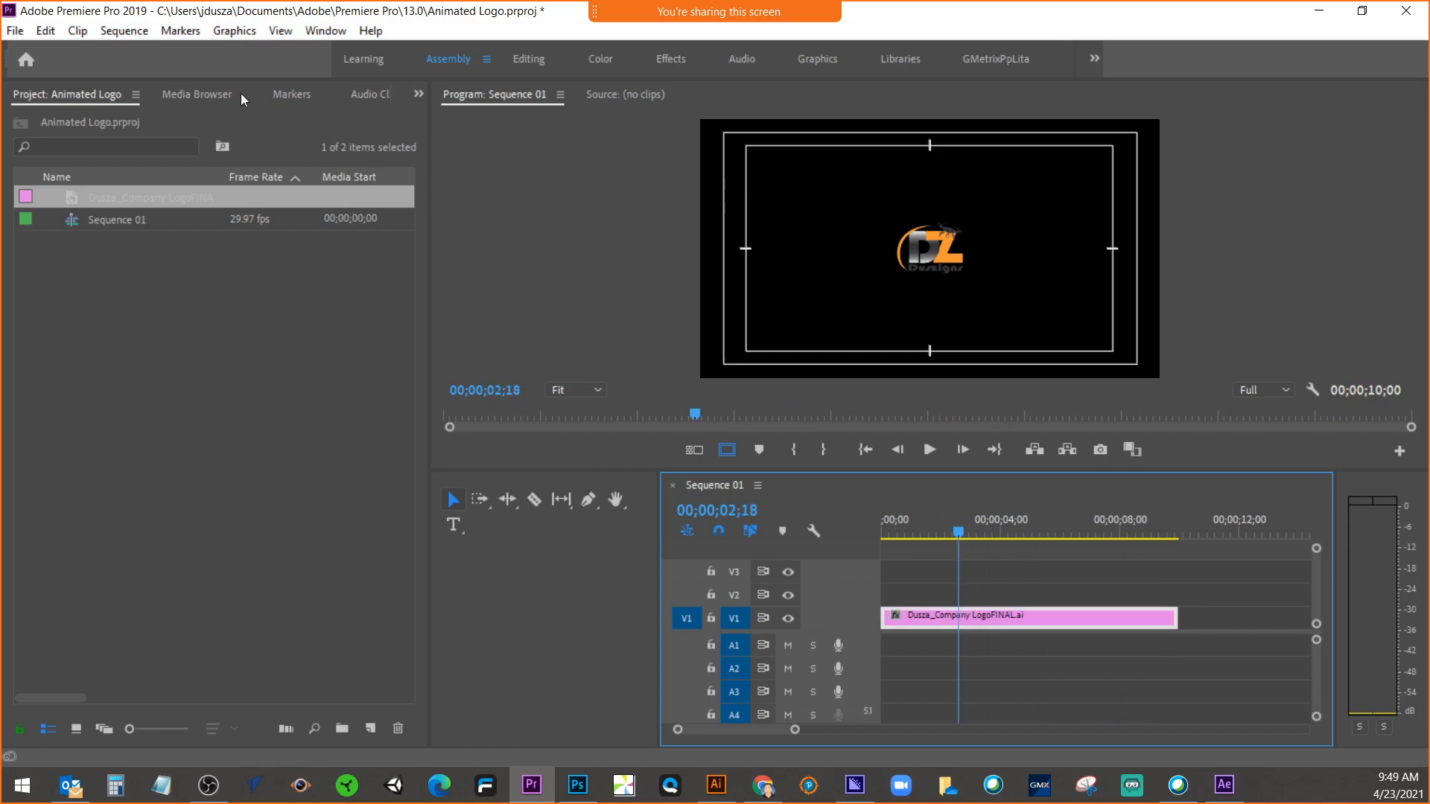
{"action": "left_click", "coordinate": [529, 59]}
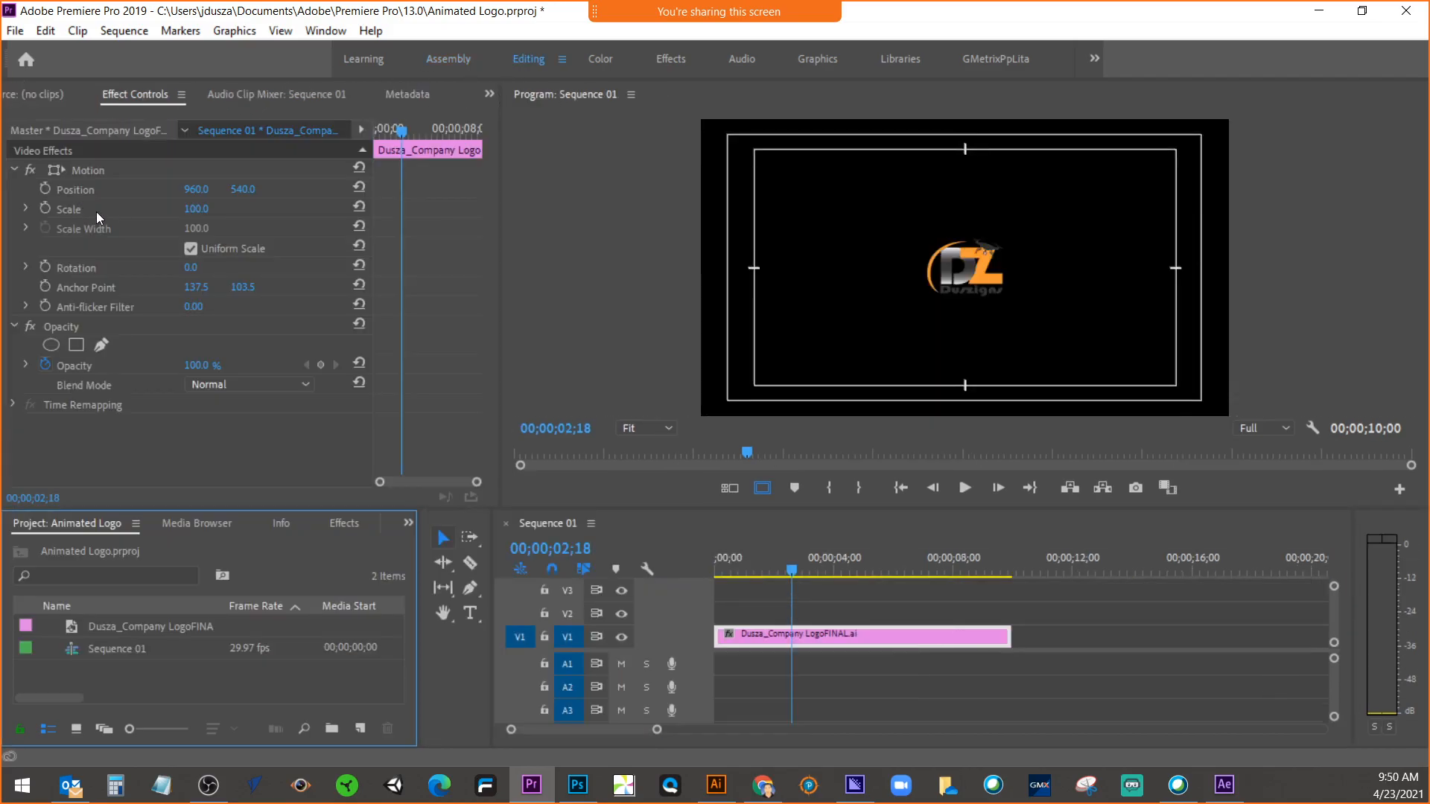
{"action": "left_click_drag", "start_coordinate": [193, 216], "coordinate": [360, 216]}
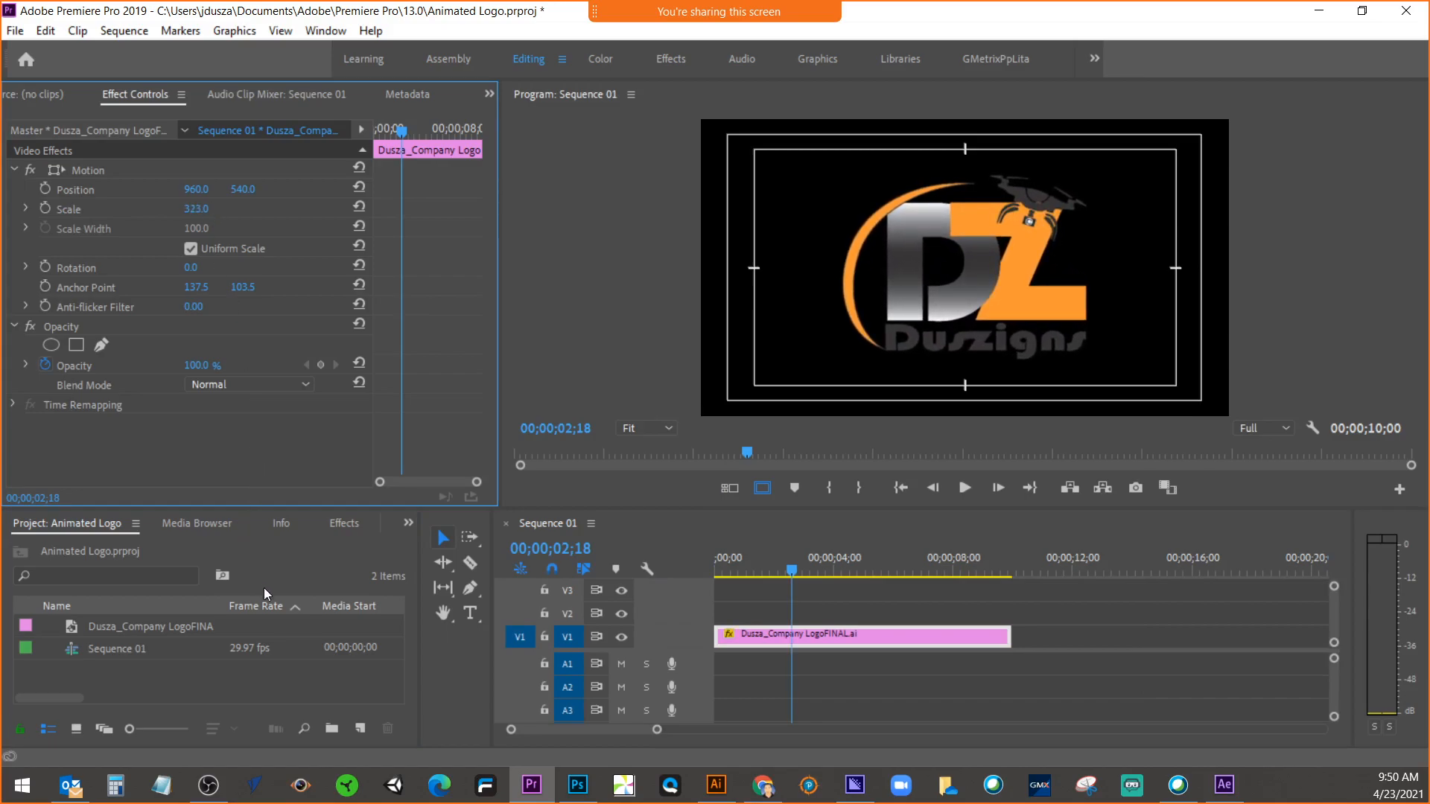
Step: Create a grey 1920 by 1080 color matte at 29.97 fps, keeping the name Color Matte
{"action": "right_click", "coordinate": [150, 678]}
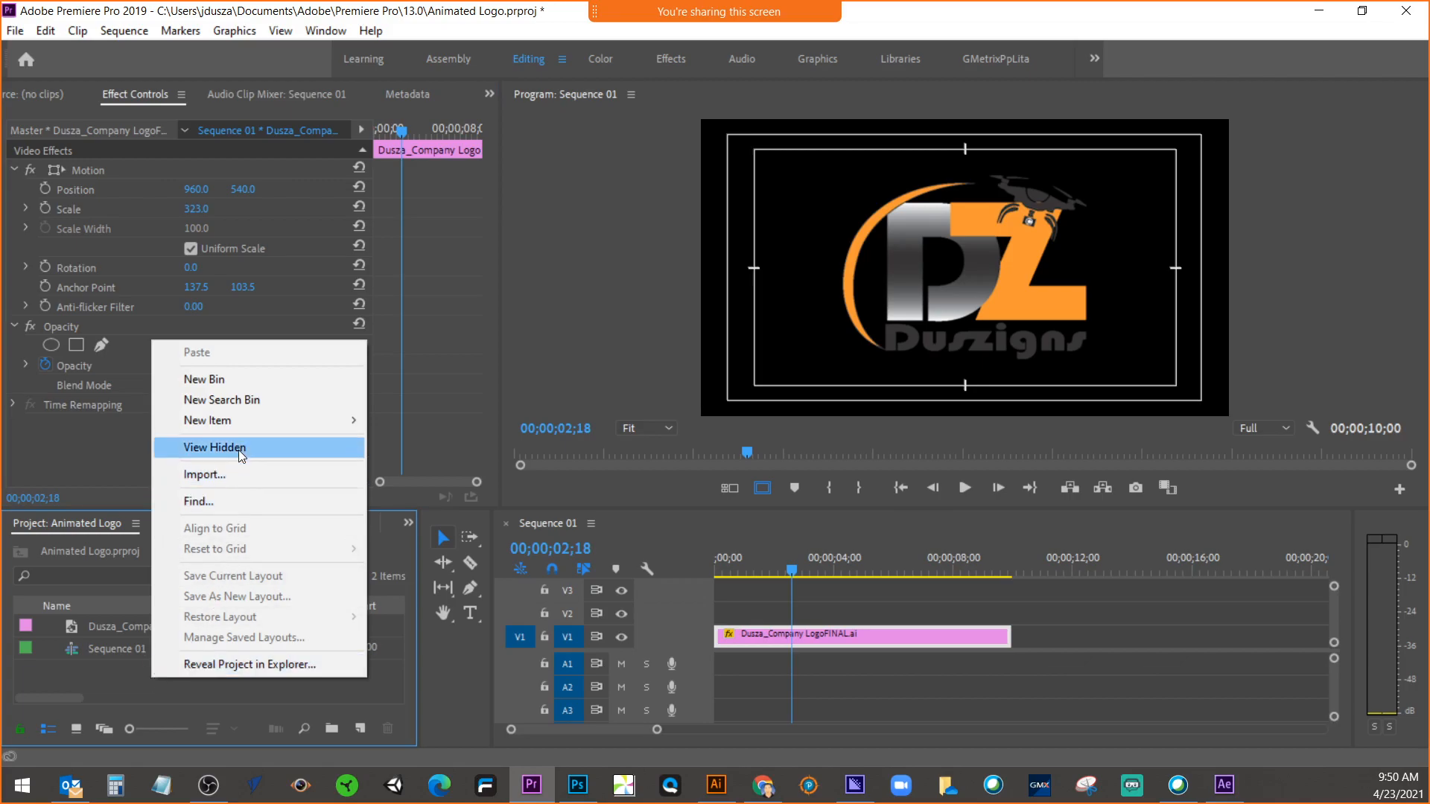
{"action": "mouse_move", "coordinate": [243, 423]}
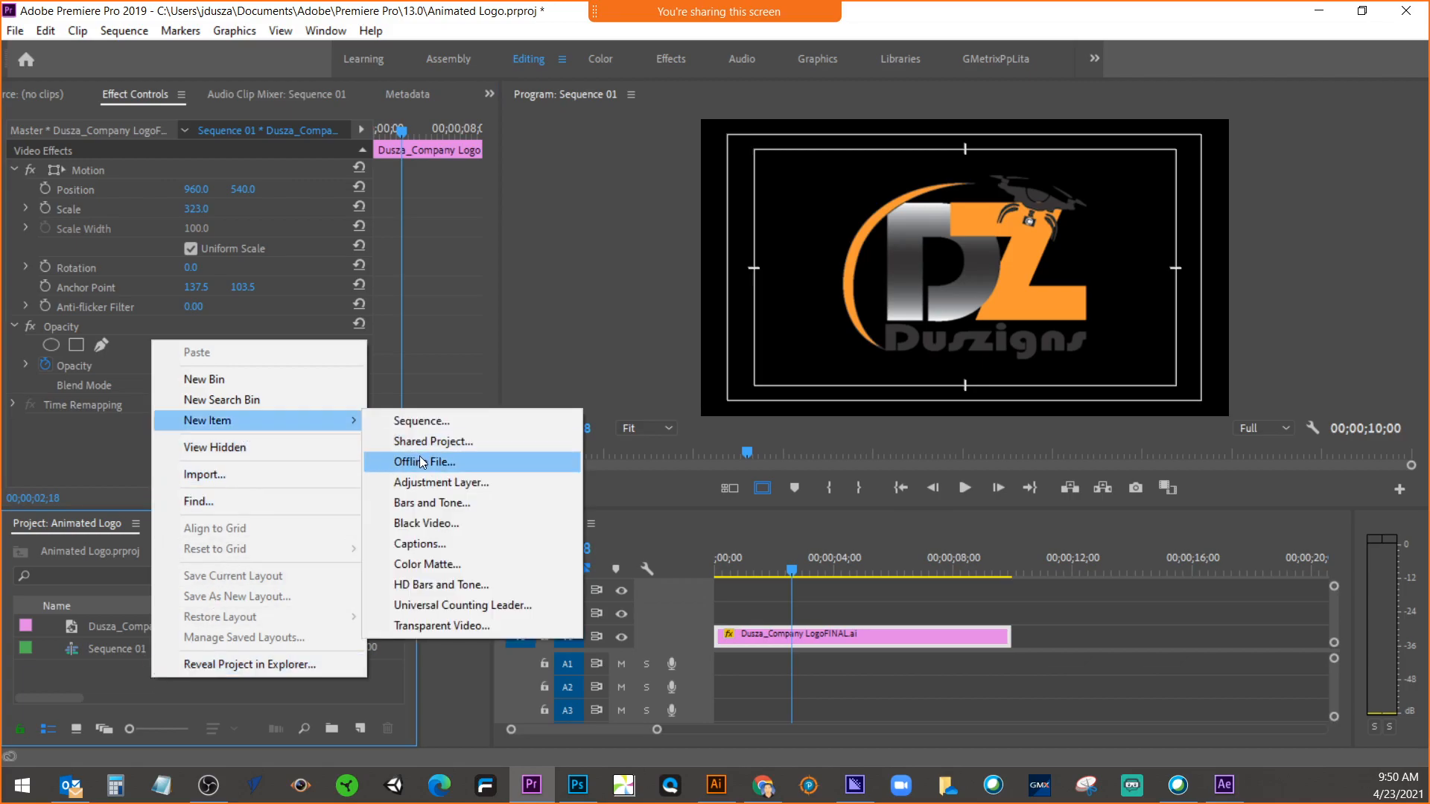
{"action": "left_click", "coordinate": [431, 565]}
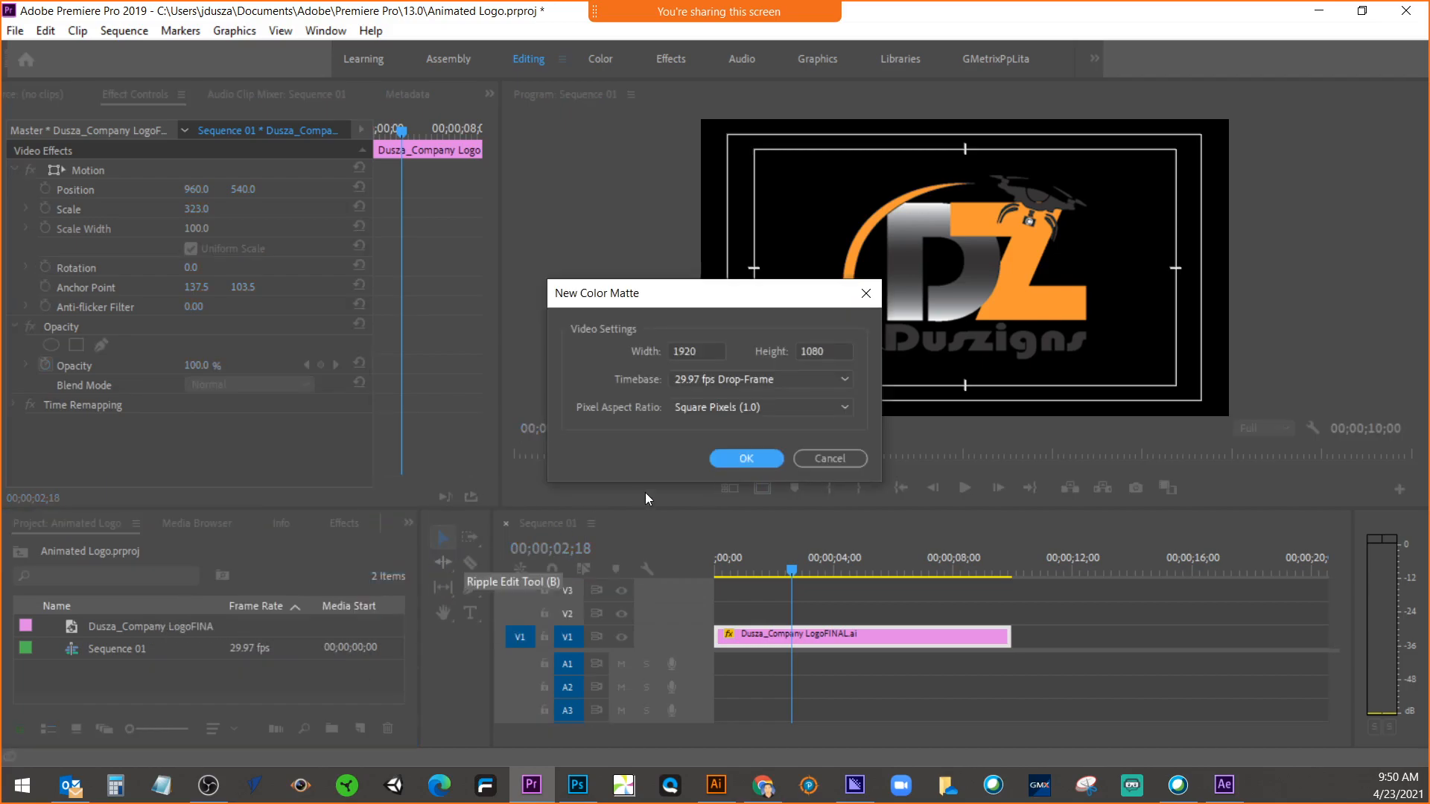
{"action": "left_click", "coordinate": [735, 457]}
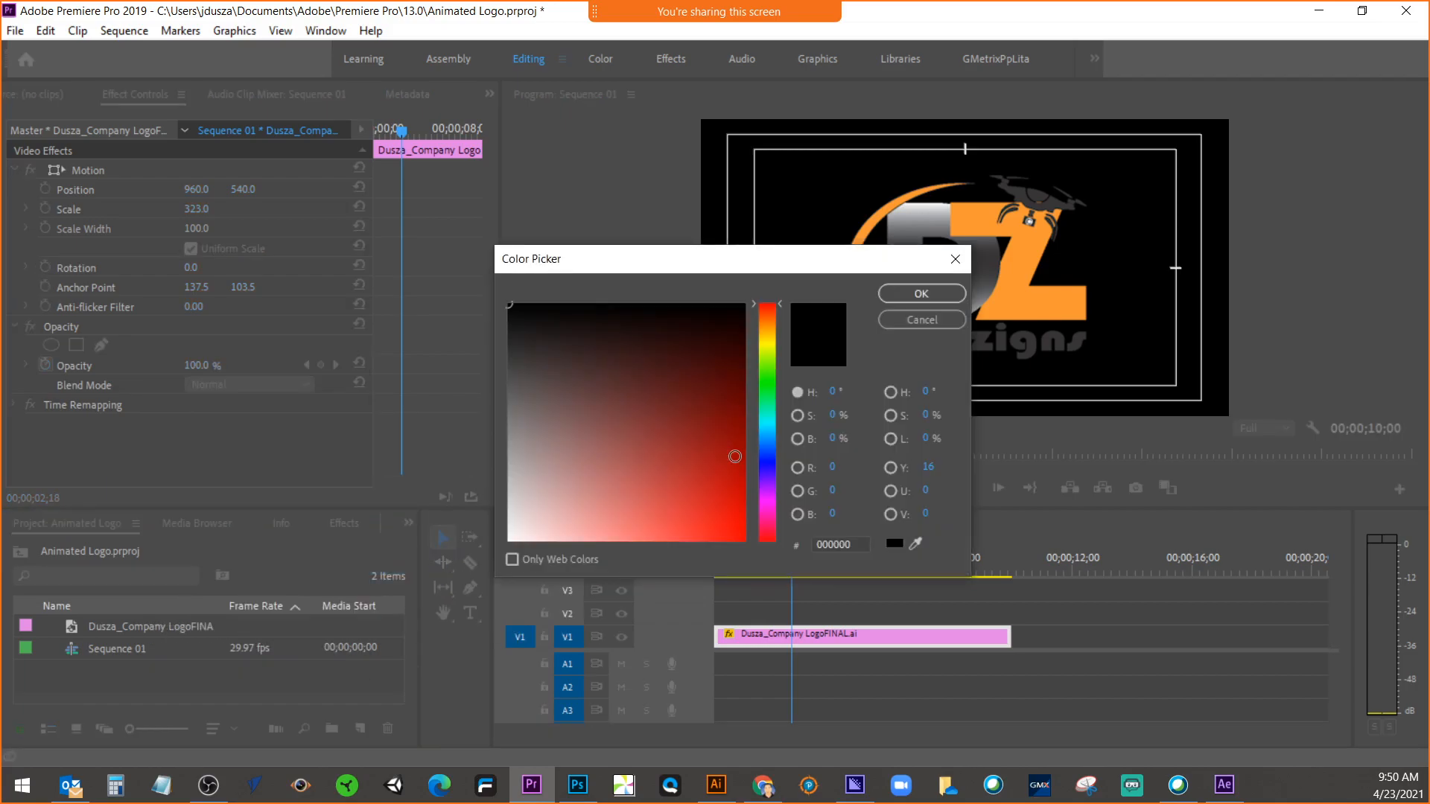
{"action": "left_click_drag", "start_coordinate": [735, 456], "coordinate": [514, 398]}
{"action": "left_click", "coordinate": [898, 294]}
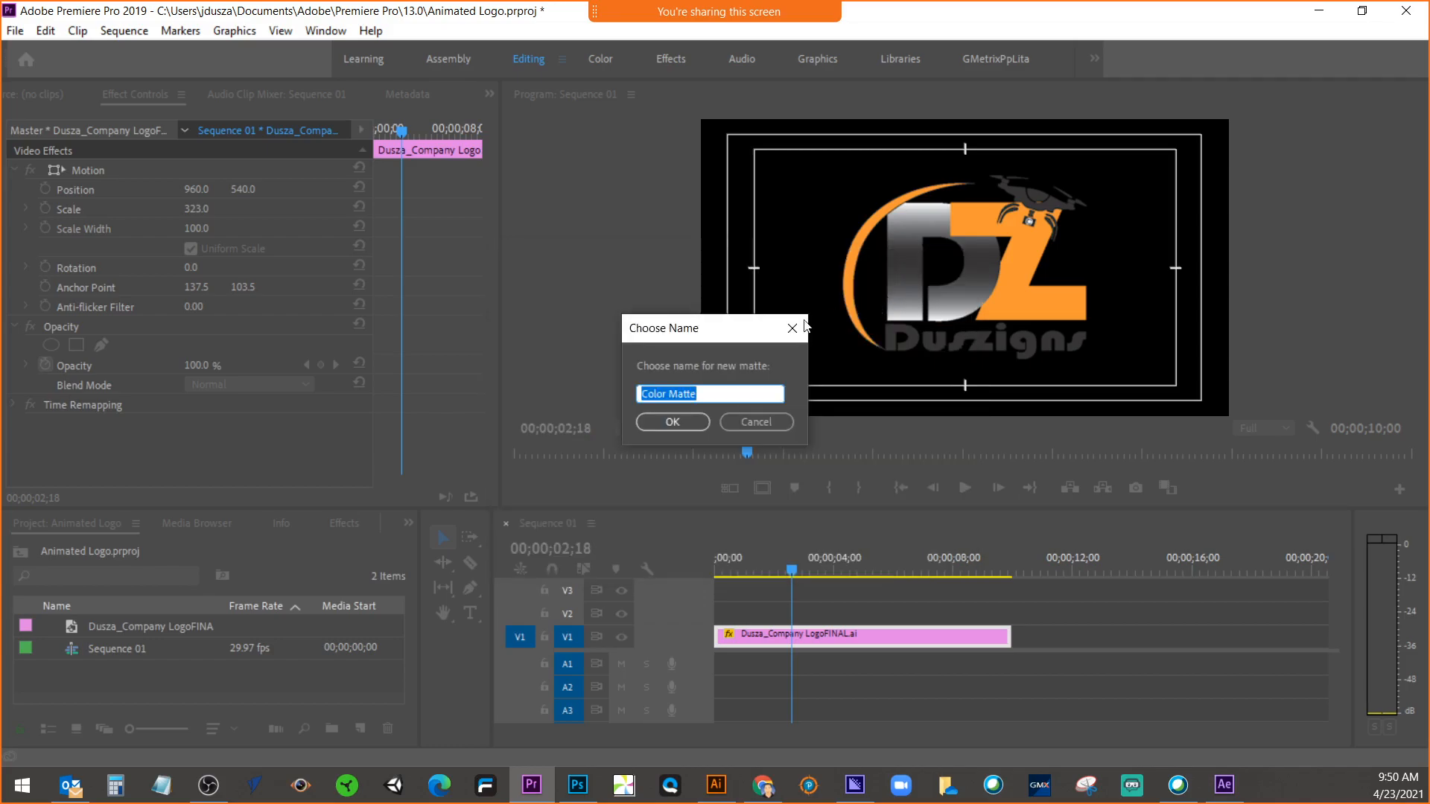
{"action": "left_click", "coordinate": [682, 426]}
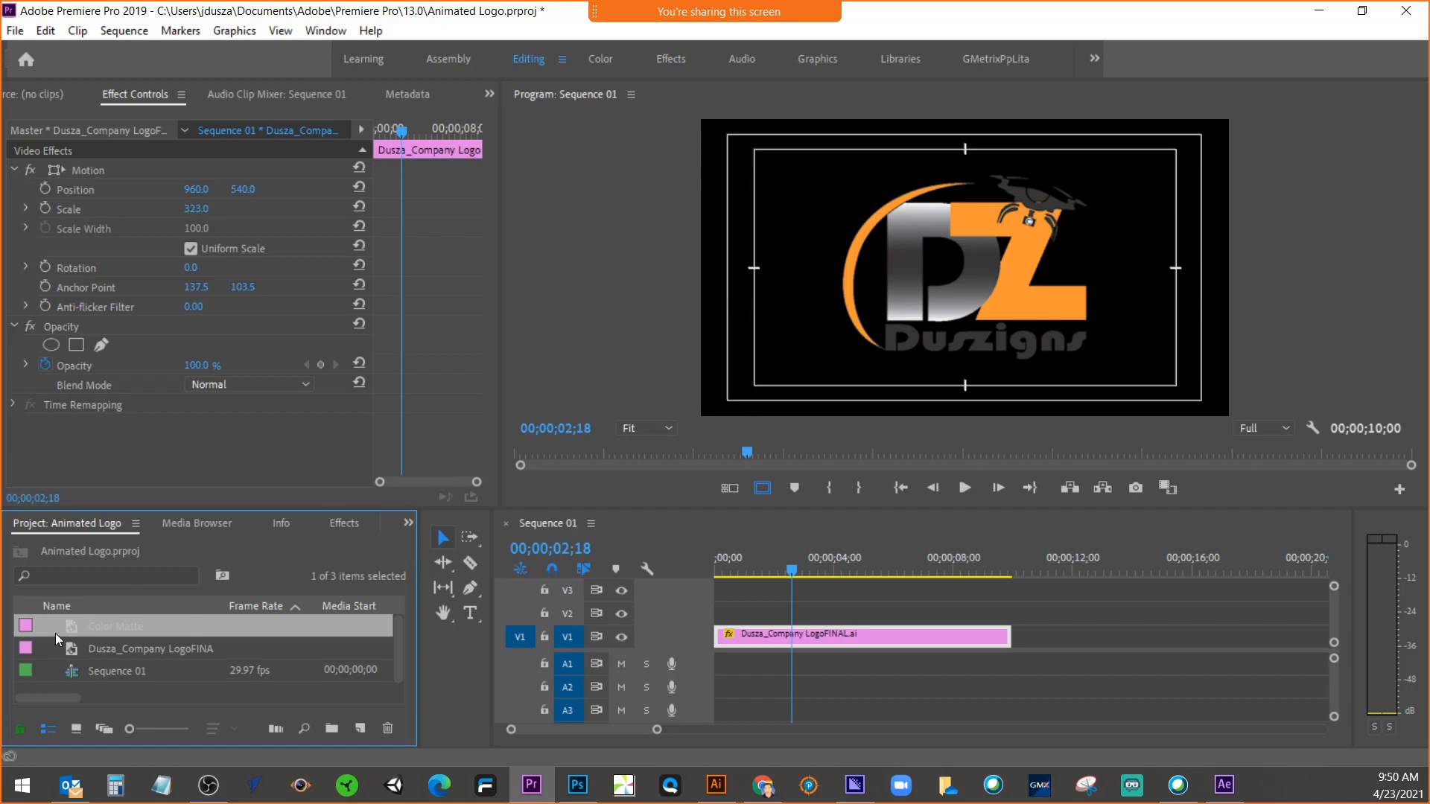
Step: Move the logo clip up to V2 and lay the color matte beneath it on V1, matching its 10-second length
{"action": "left_click_drag", "start_coordinate": [68, 629], "coordinate": [1022, 612]}
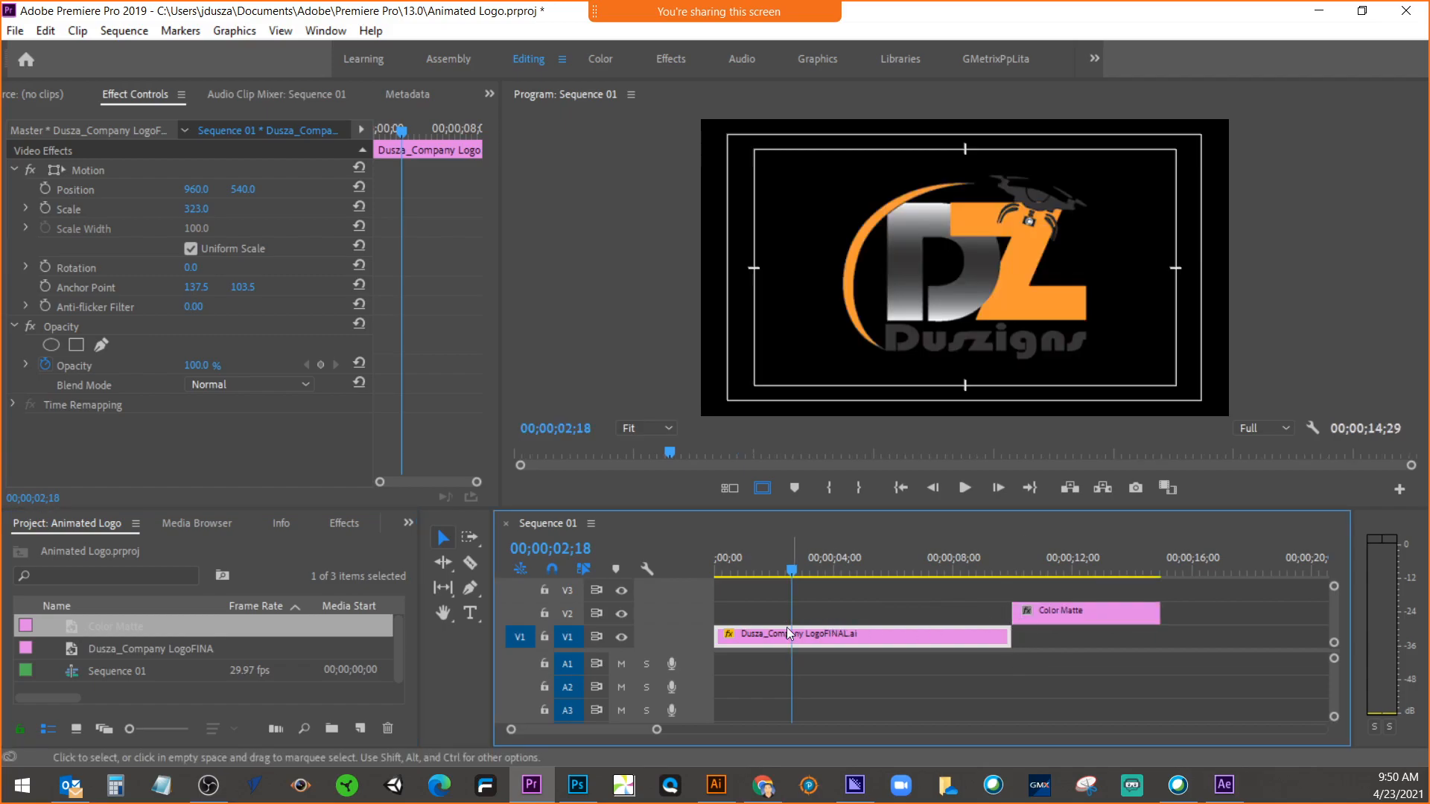
{"action": "left_click_drag", "start_coordinate": [766, 633], "coordinate": [771, 611]}
{"action": "left_click_drag", "start_coordinate": [1082, 612], "coordinate": [1010, 637]}
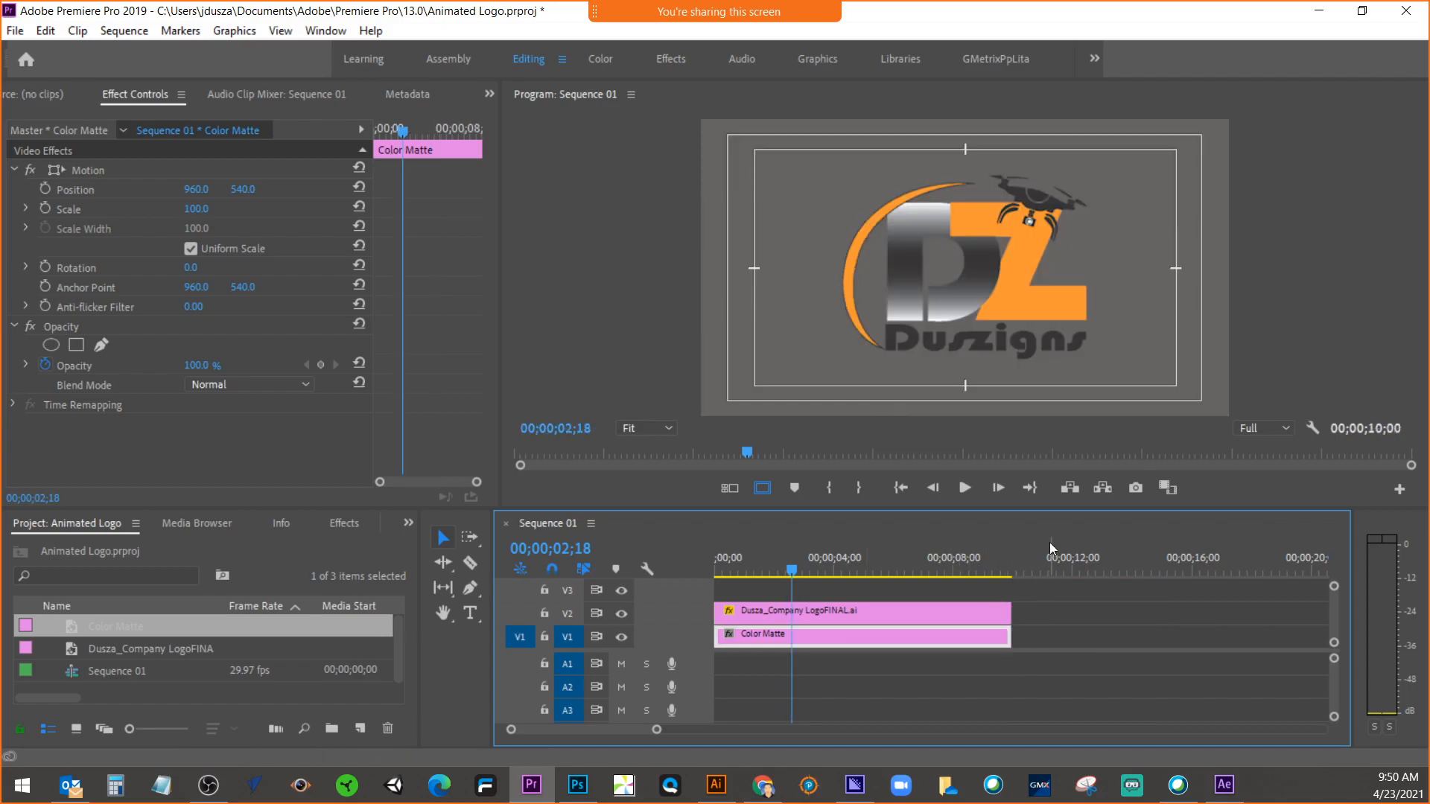
Step: Switch to the Effects workspace and apply the Bevel Alpha perspective effect to the logo clip
{"action": "left_click_drag", "start_coordinate": [794, 569], "coordinate": [713, 571]}
{"action": "left_click", "coordinate": [814, 616]}
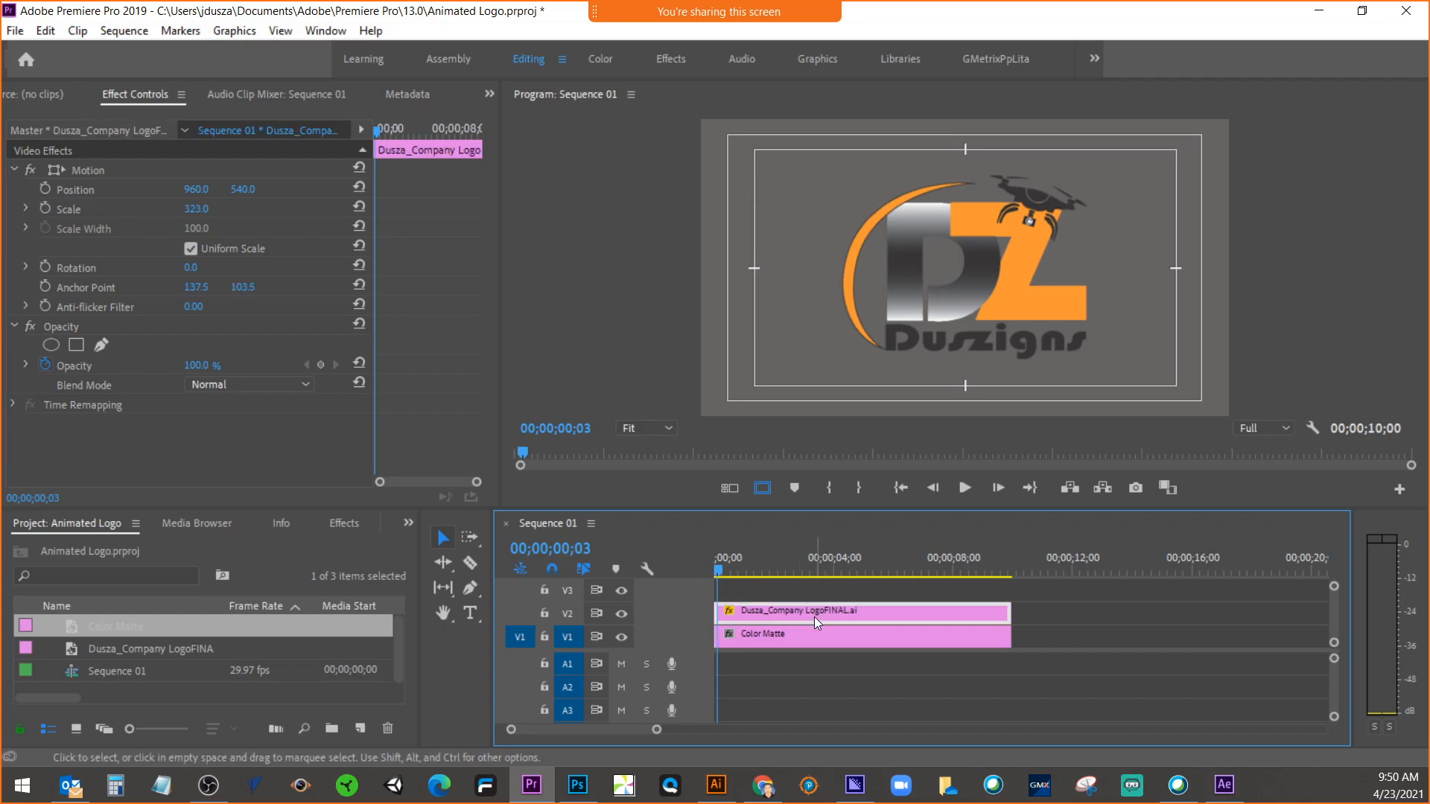
{"action": "left_click", "coordinate": [665, 57]}
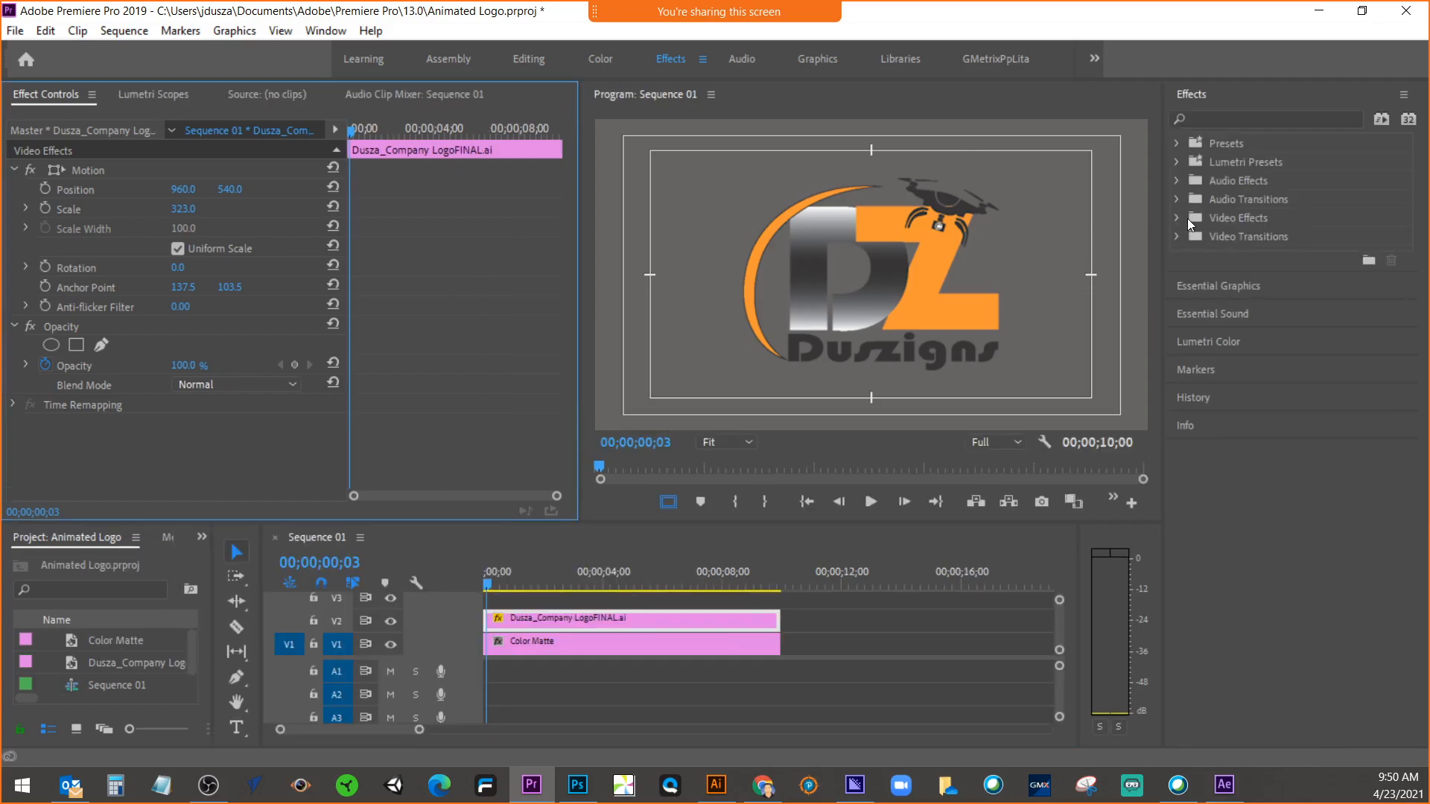
{"action": "left_click", "coordinate": [1178, 217]}
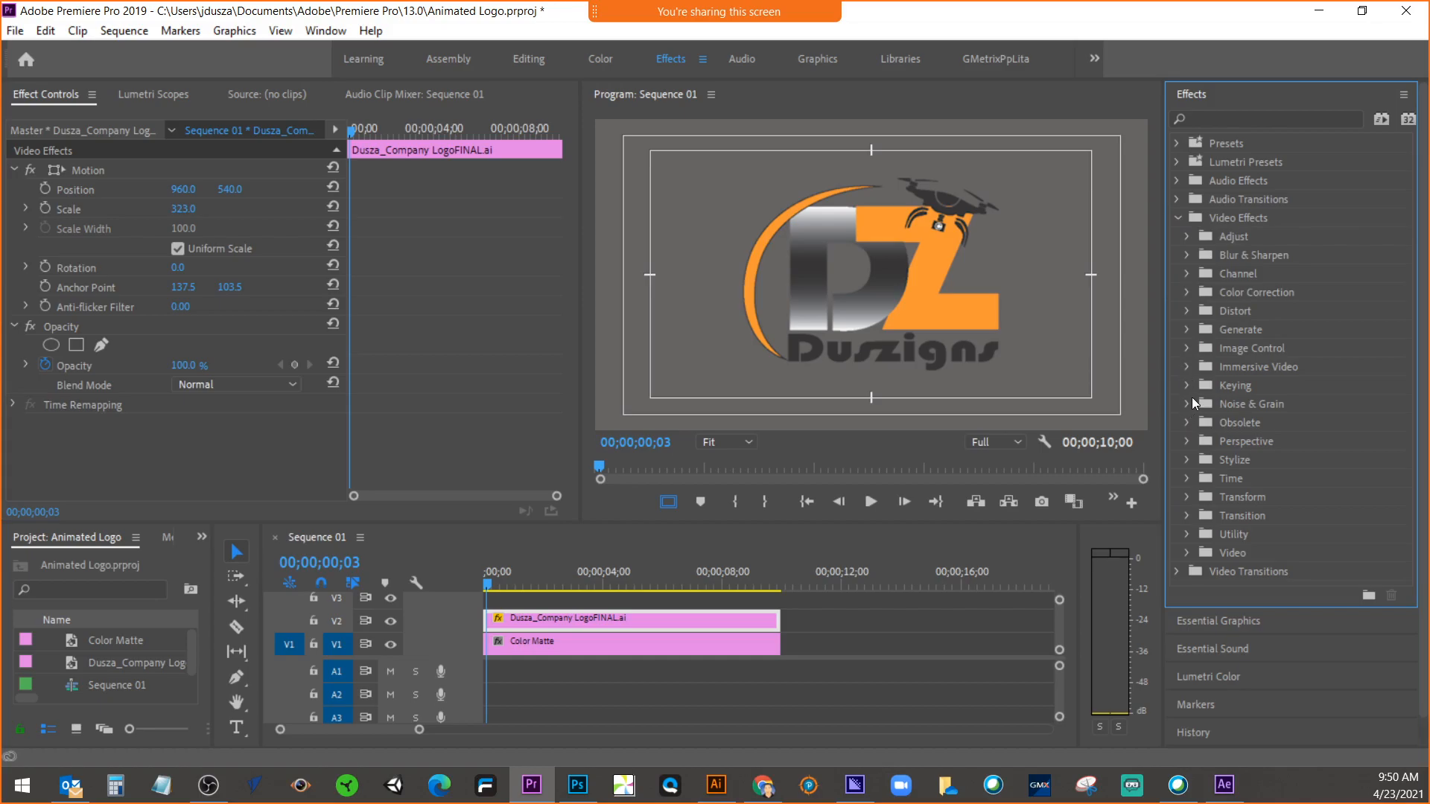
{"action": "left_click", "coordinate": [1188, 441]}
{"action": "left_click_drag", "start_coordinate": [1222, 477], "coordinate": [618, 620]}
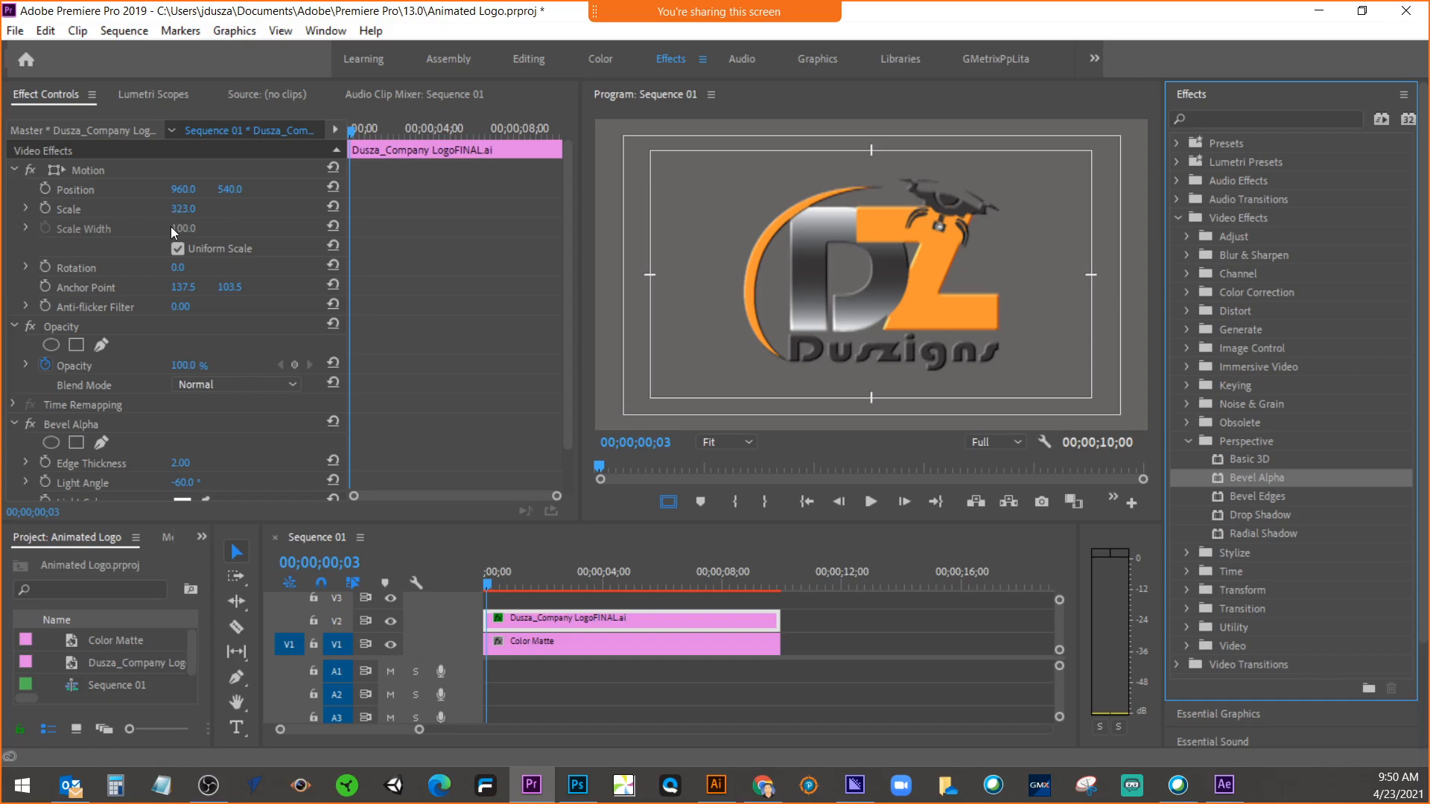
Step: Set the logo's Bevel Alpha edge thickness to 4.60 and light intensity to 0.70
{"action": "scroll", "coordinate": [146, 350], "scroll_direction": "down", "scroll_amount": 2}
{"action": "left_click_drag", "start_coordinate": [180, 410], "coordinate": [197, 409]}
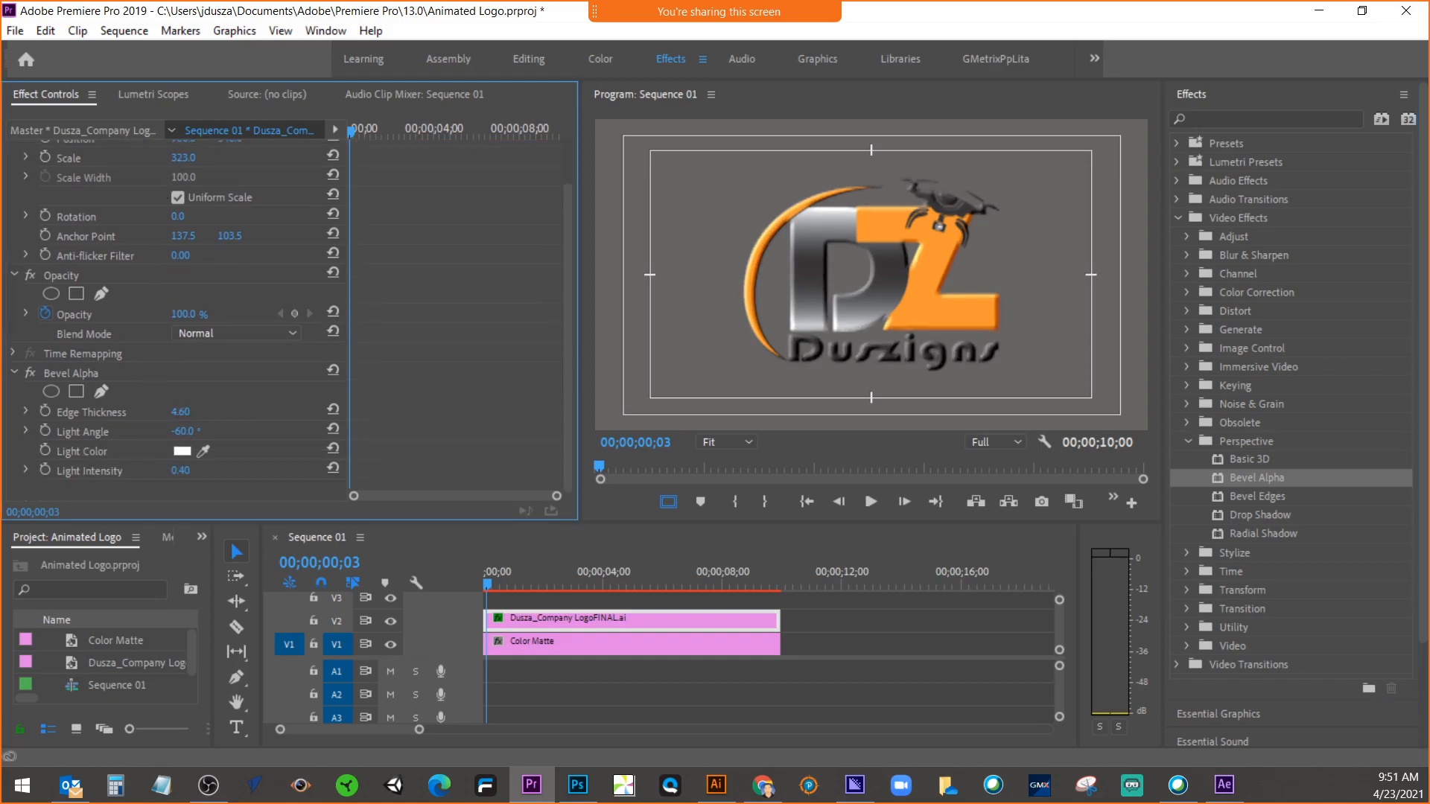
{"action": "mouse_move", "coordinate": [180, 470]}
{"action": "left_mouse_down"}
{"action": "mouse_move", "coordinate": [225, 470]}
{"action": "mouse_move", "coordinate": [203, 470]}
{"action": "left_mouse_up"}
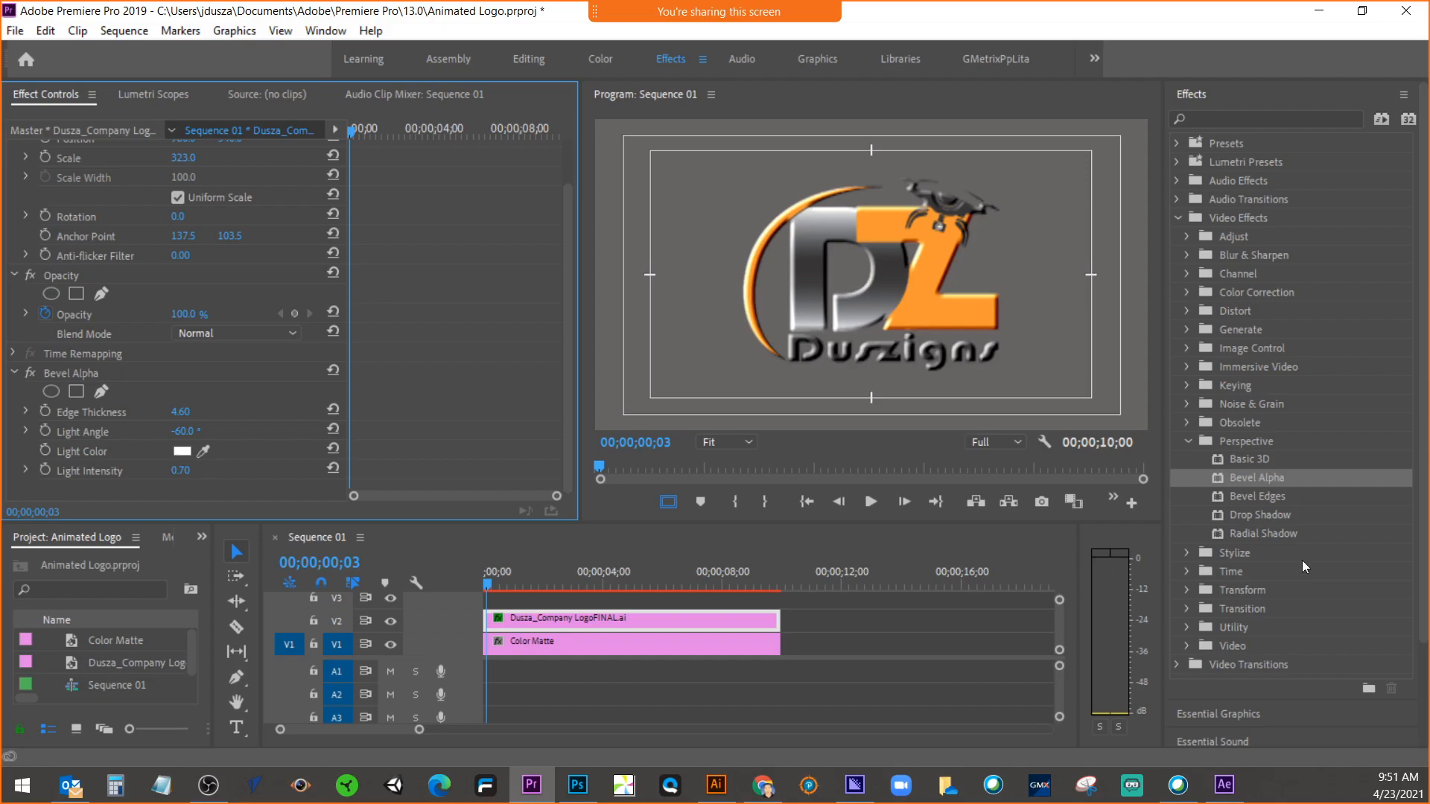
Step: With the playhead at the sequence start, apply the Lens Flare effect to the logo clip and set its flare brightness to 9%
{"action": "left_click", "coordinate": [1186, 331]}
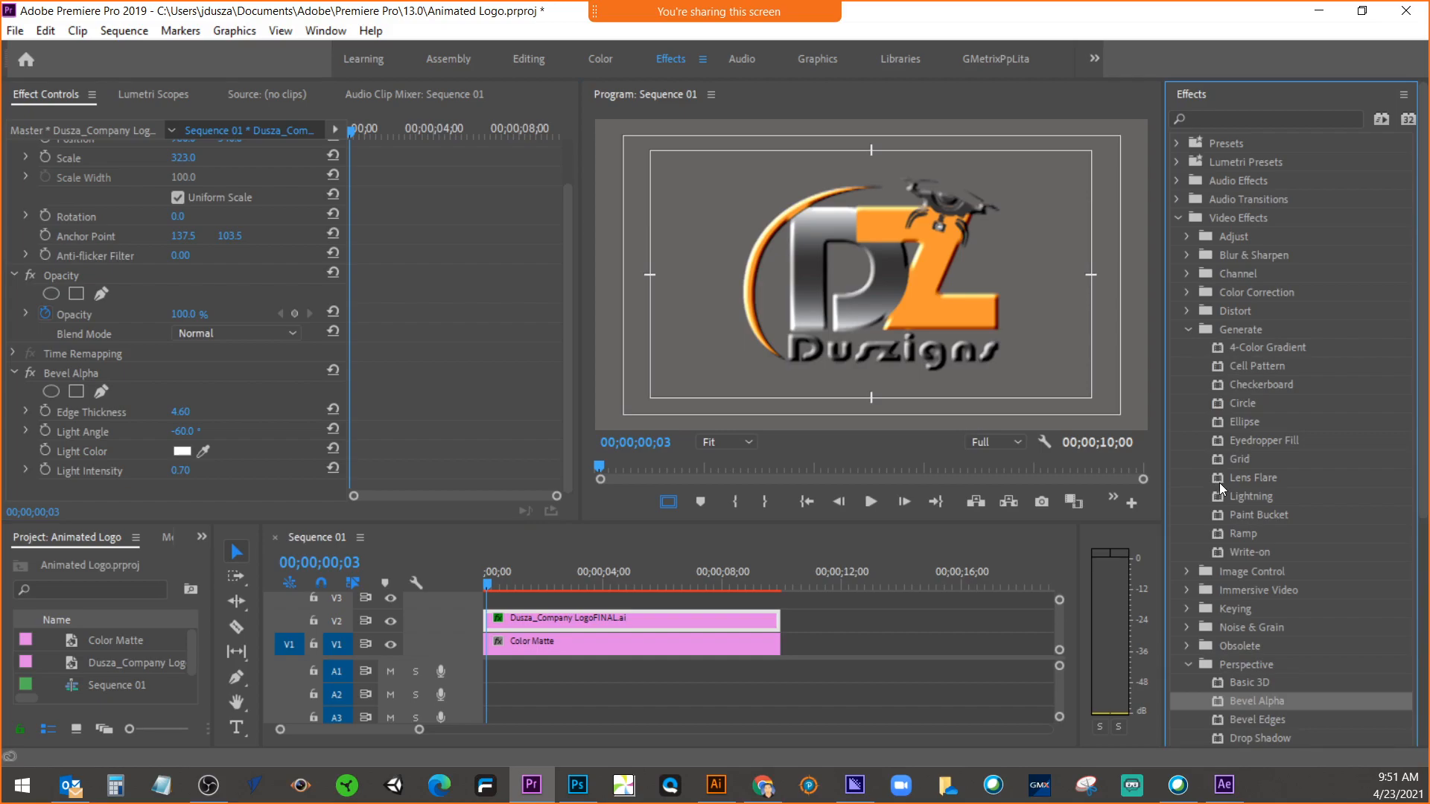
{"action": "left_click", "coordinate": [491, 583]}
{"action": "left_click_drag", "start_coordinate": [491, 583], "coordinate": [484, 583]}
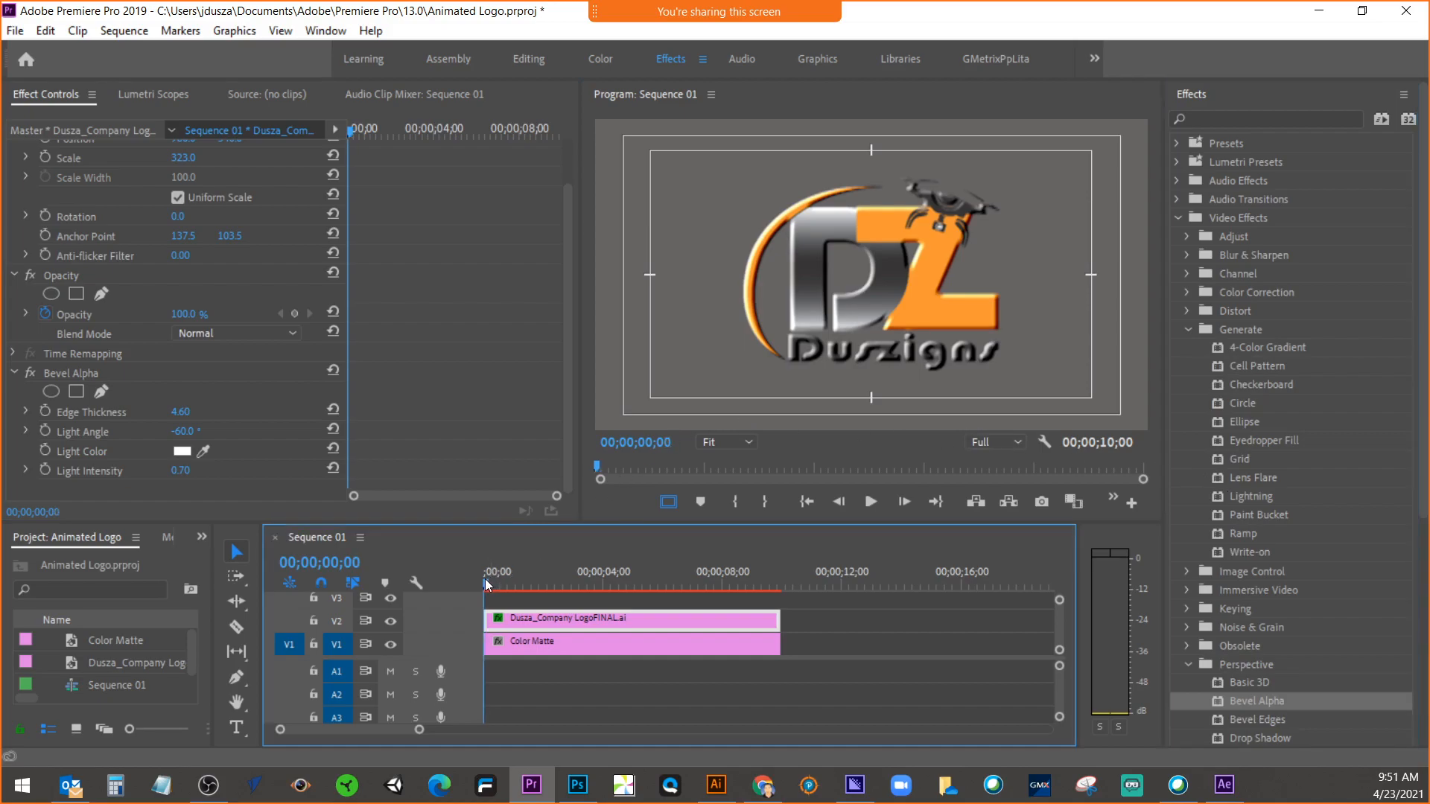
{"action": "left_click", "coordinate": [1221, 480]}
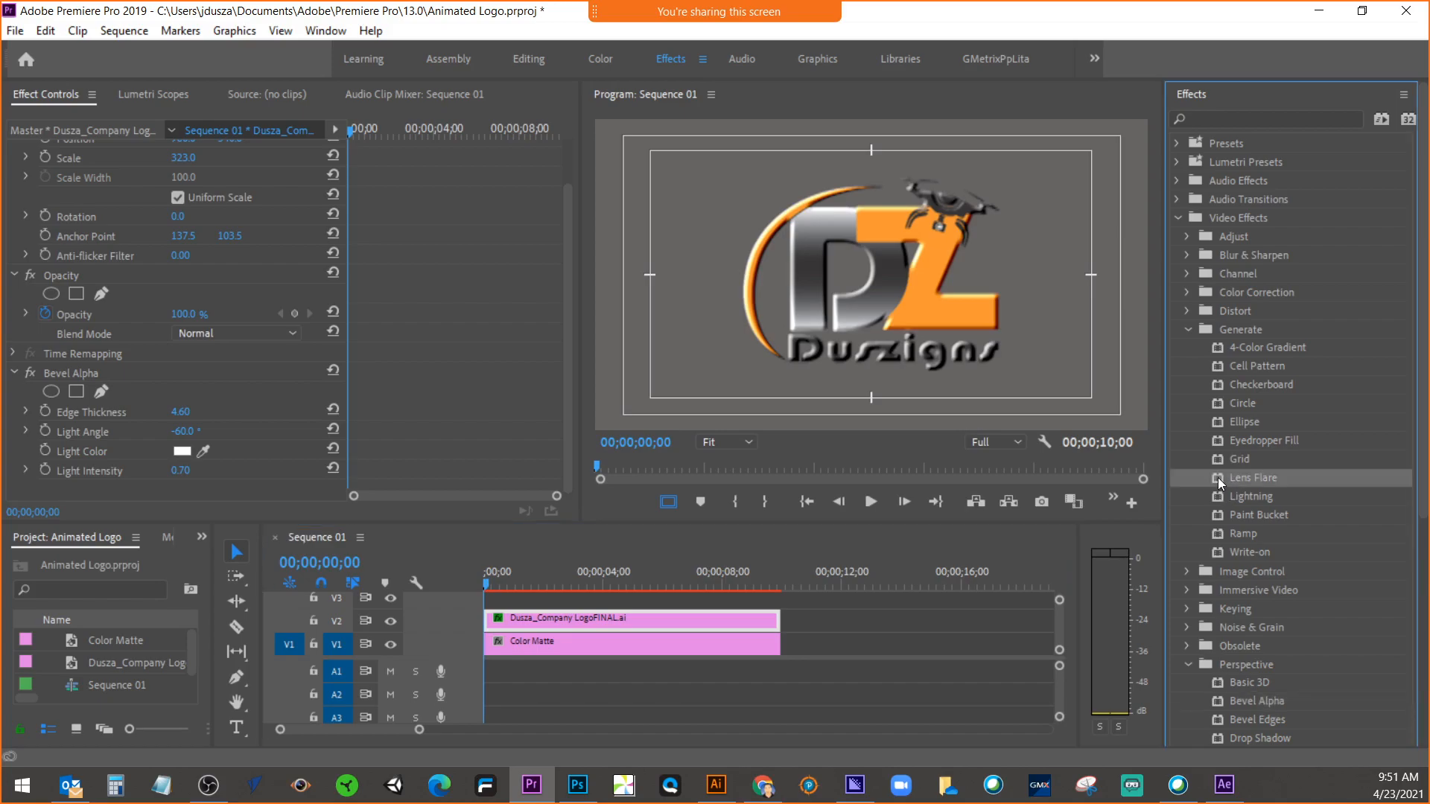
{"action": "left_click_drag", "start_coordinate": [1220, 485], "coordinate": [628, 619]}
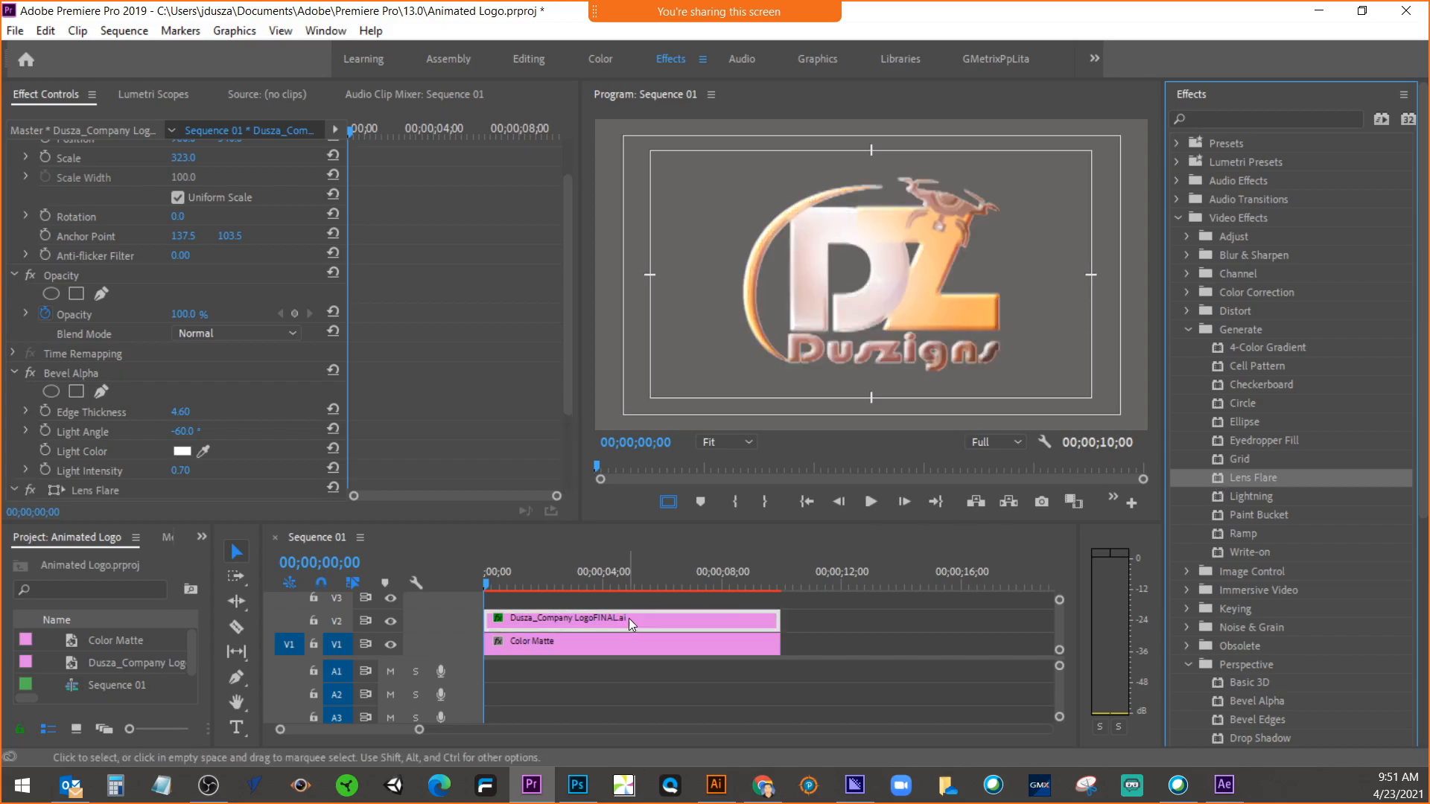
{"action": "scroll", "coordinate": [364, 377], "scroll_direction": "down", "scroll_amount": 4}
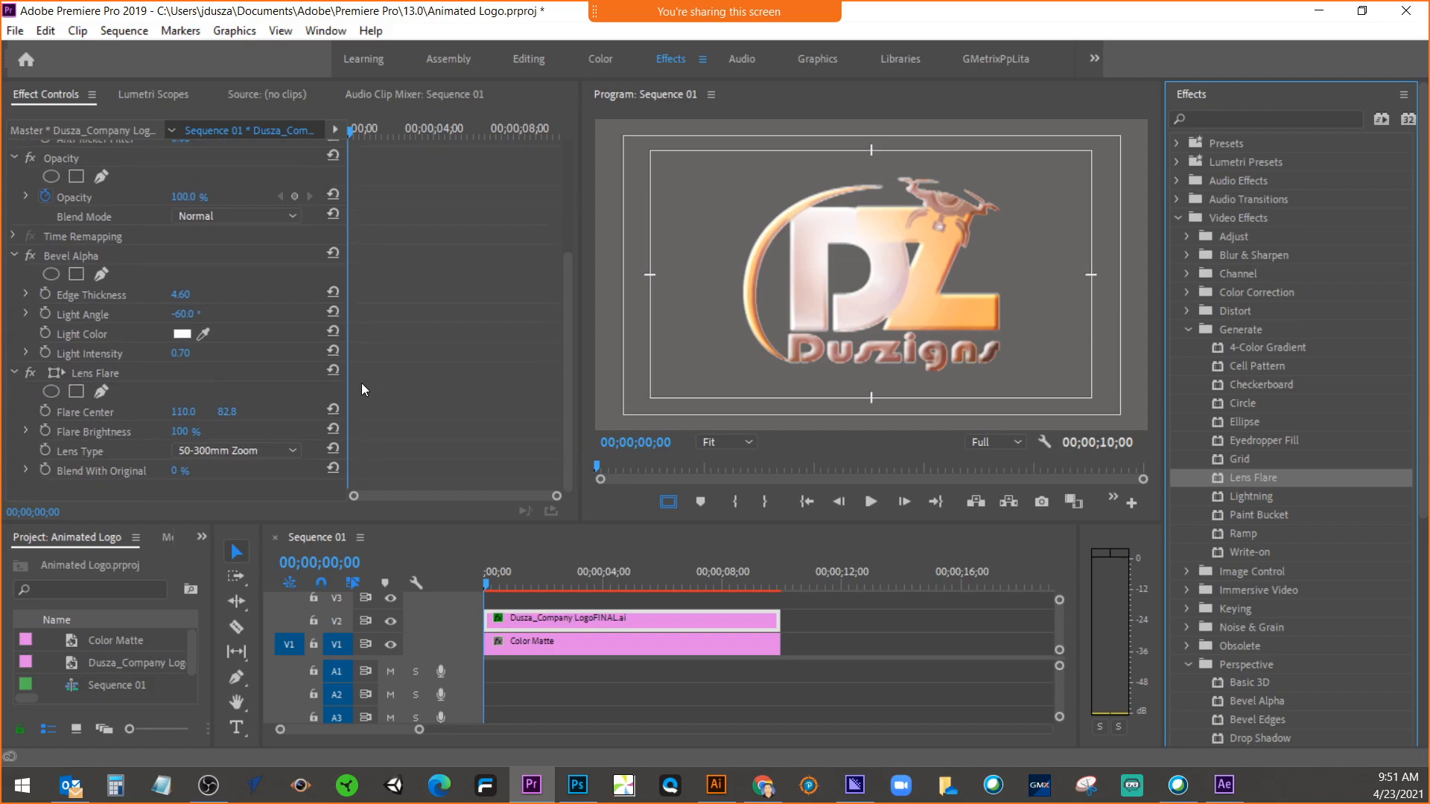
{"action": "left_click_drag", "start_coordinate": [181, 432], "coordinate": [112, 432]}
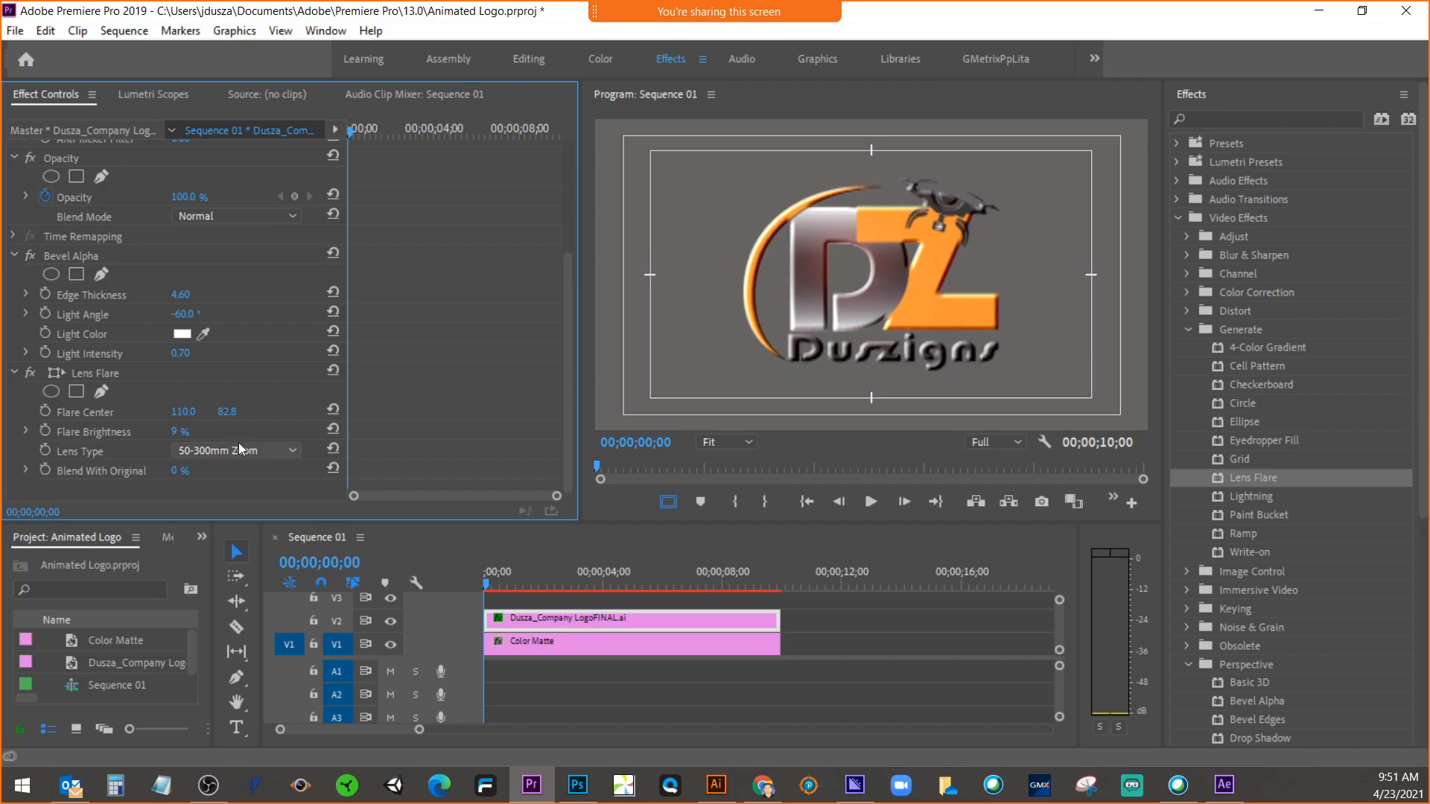
Step: Animate the logo's lens flare center horizontally with keyframes from 3.0 at the sequence start to 242.0 at 5 seconds
{"action": "left_click_drag", "start_coordinate": [184, 411], "coordinate": [103, 411]}
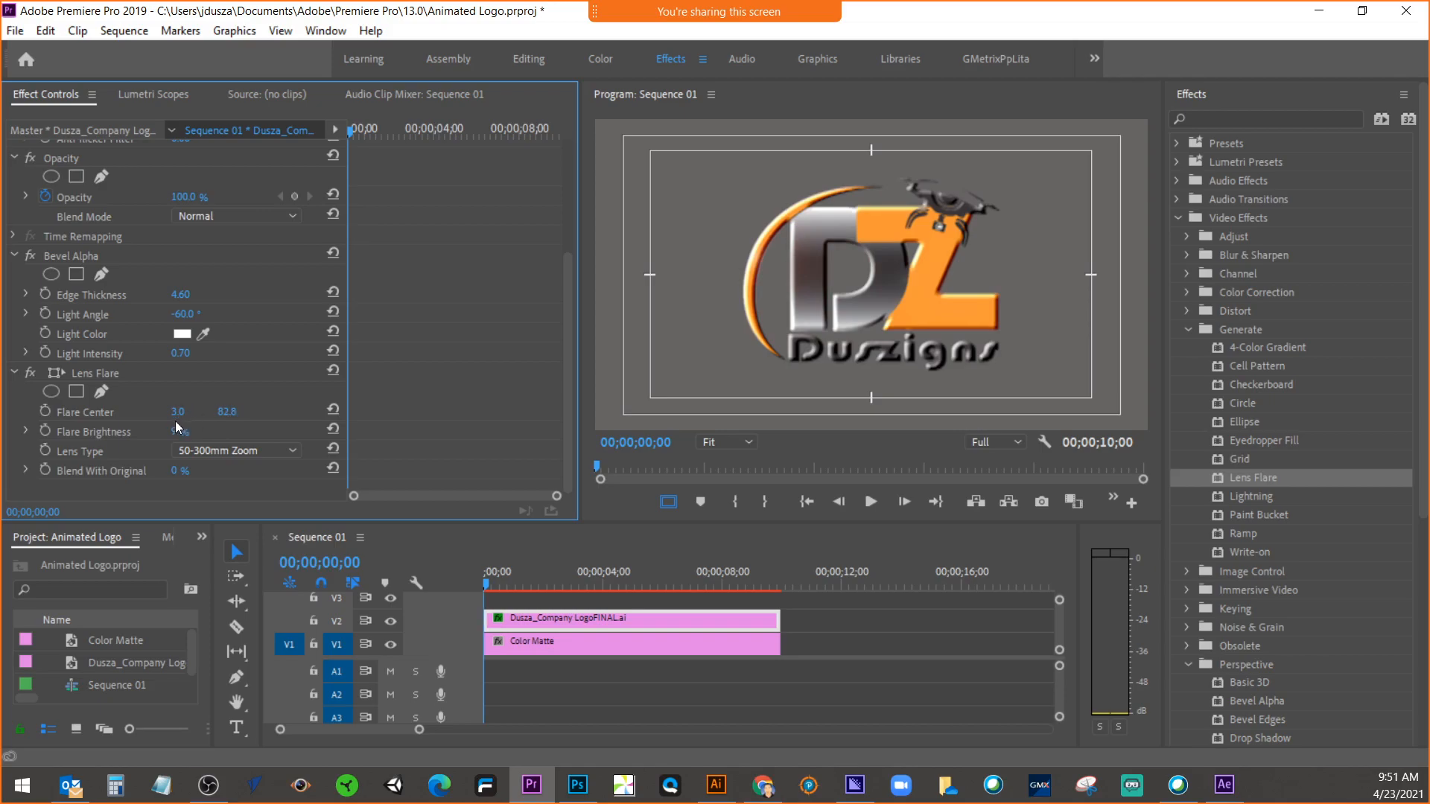
{"action": "left_click", "coordinate": [45, 411]}
{"action": "left_click_drag", "start_coordinate": [486, 587], "coordinate": [633, 592]}
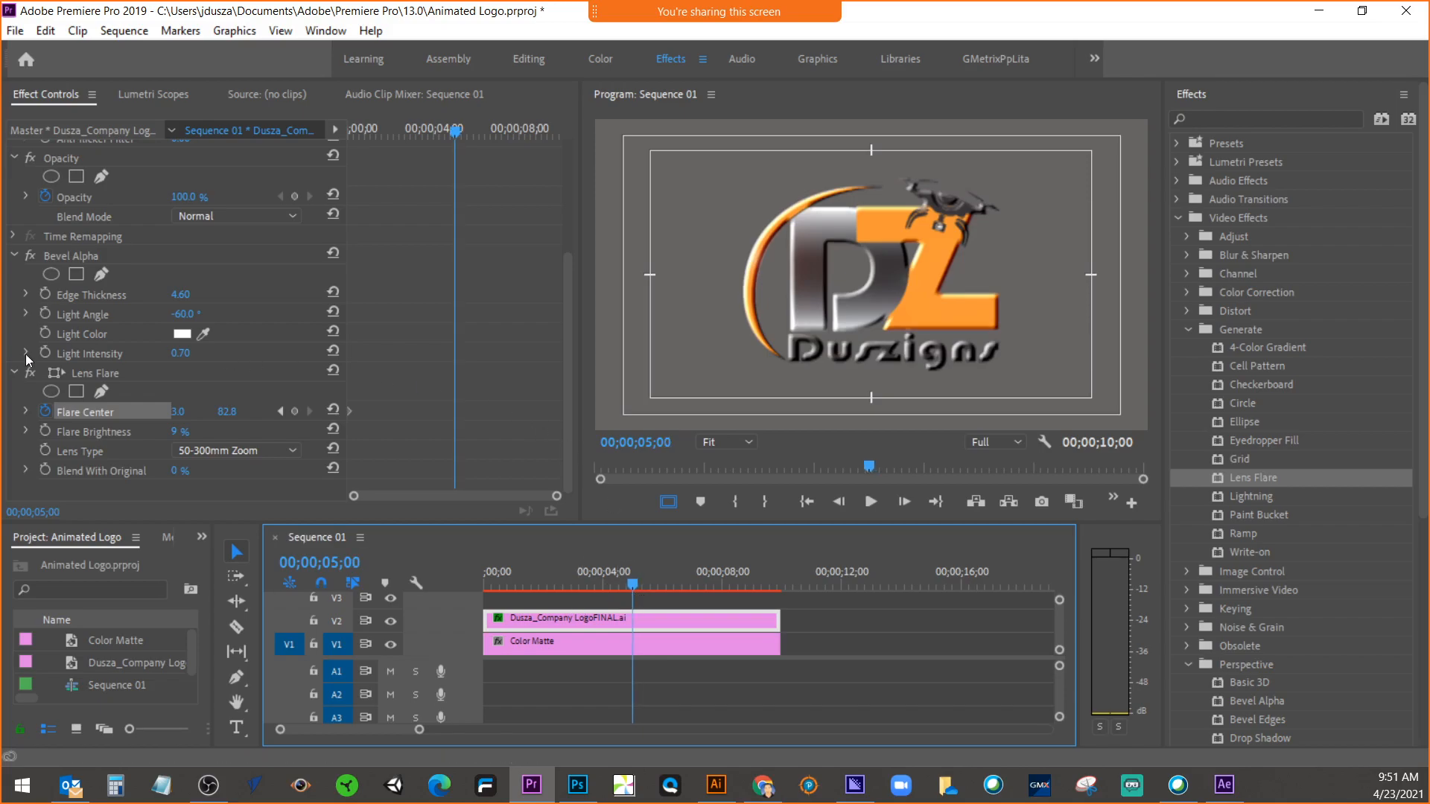
{"action": "left_click_drag", "start_coordinate": [177, 413], "coordinate": [319, 413]}
{"action": "left_click_drag", "start_coordinate": [183, 412], "coordinate": [216, 411]}
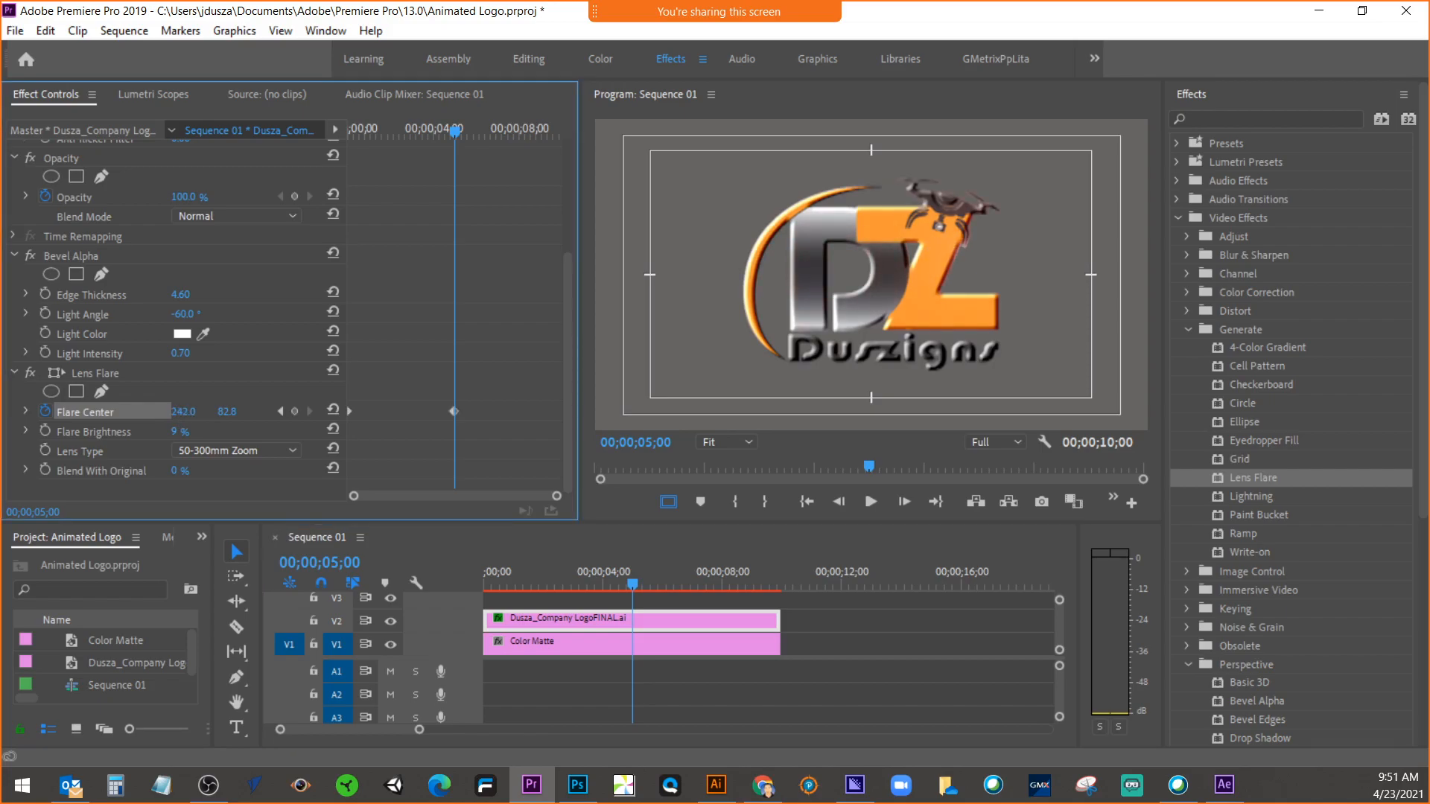
{"action": "mouse_move", "coordinate": [635, 584]}
{"action": "left_mouse_down"}
{"action": "mouse_move", "coordinate": [456, 576]}
{"action": "mouse_move", "coordinate": [635, 588]}
{"action": "left_mouse_up"}
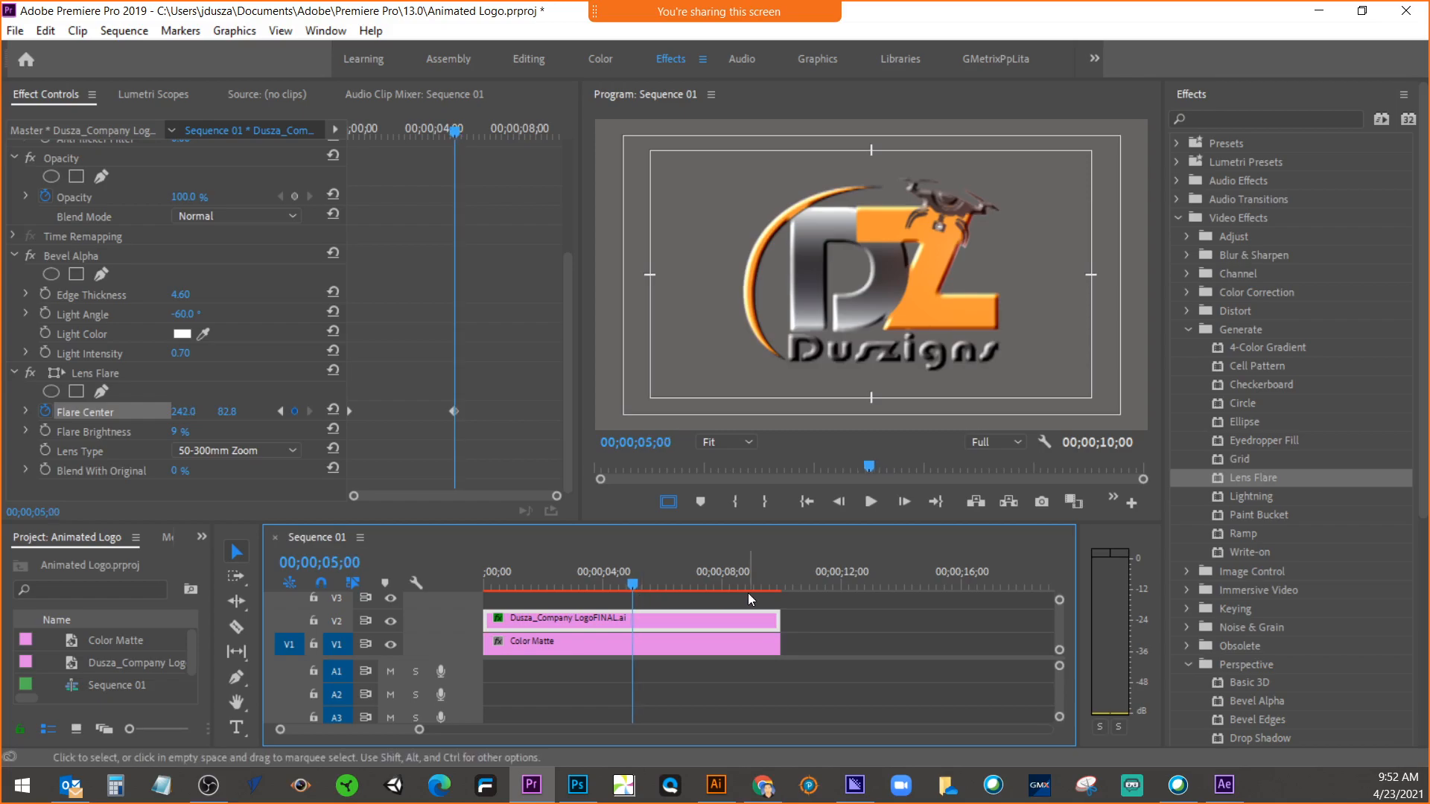
Step: Apply a second Lens Flare effect to the logo clip and set its flare brightness to 5%
{"action": "left_click_drag", "start_coordinate": [1218, 480], "coordinate": [691, 618]}
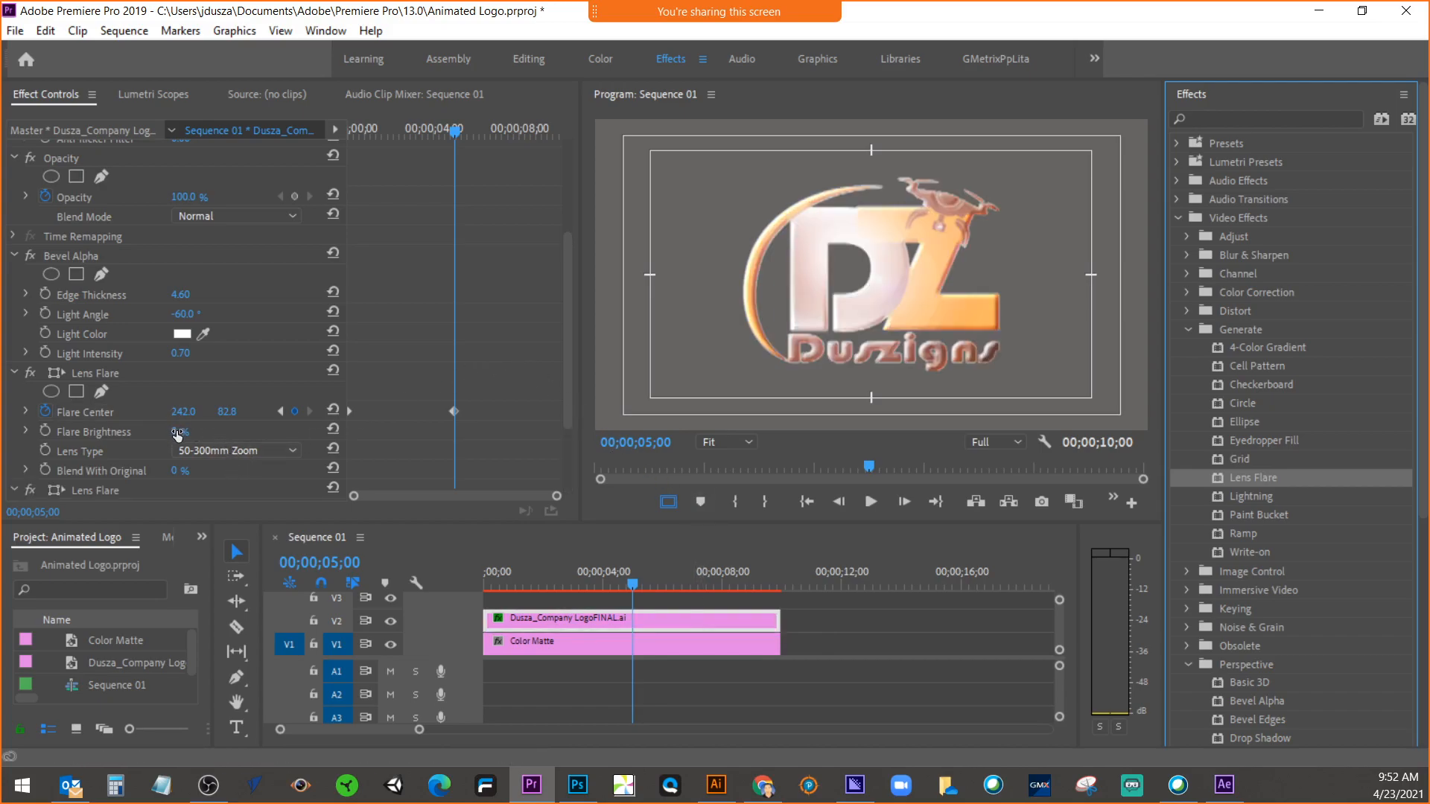
{"action": "left_click_drag", "start_coordinate": [566, 370], "coordinate": [472, 477]}
{"action": "left_click_drag", "start_coordinate": [189, 431], "coordinate": [115, 432]}
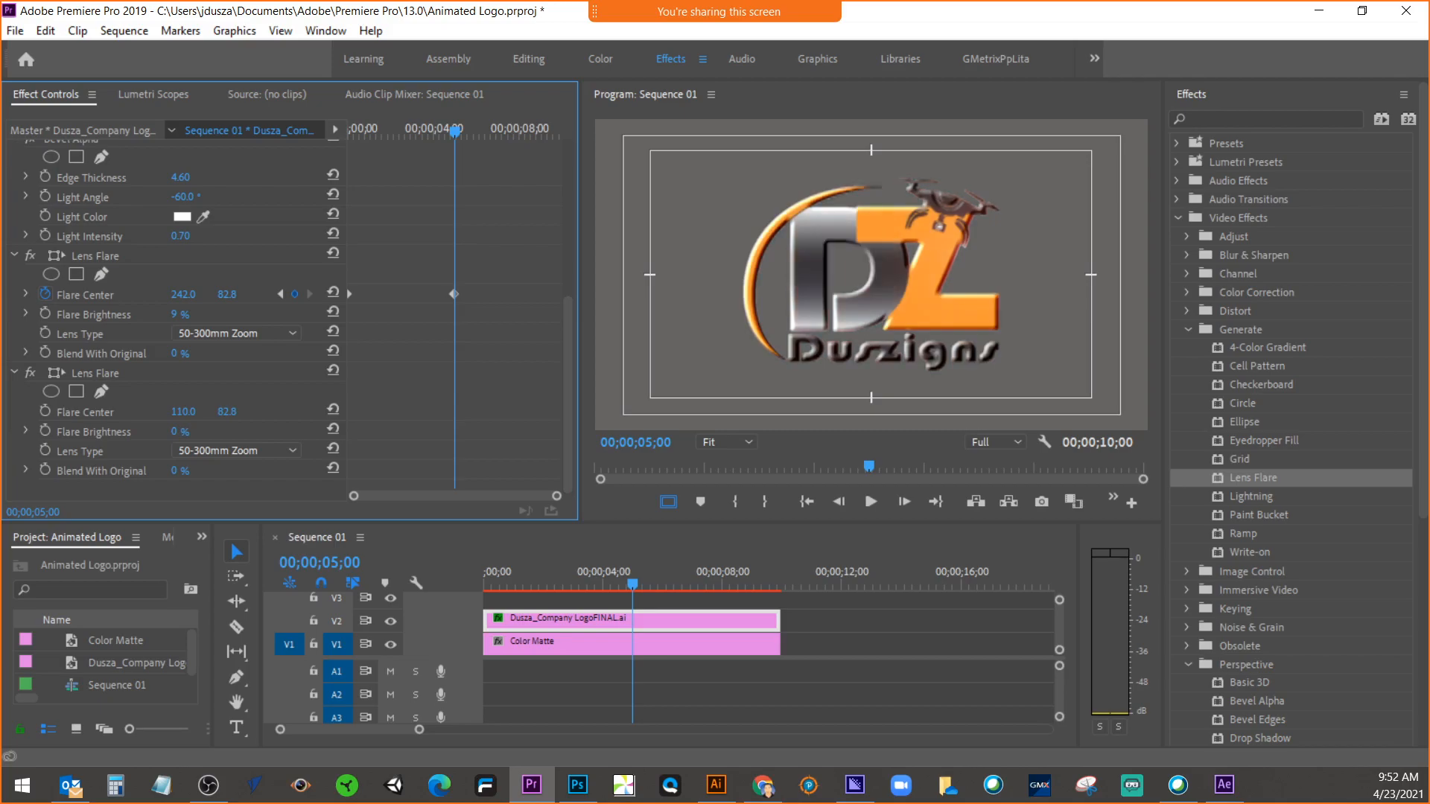
{"action": "mouse_move", "coordinate": [118, 431]}
{"action": "left_mouse_down"}
{"action": "mouse_move", "coordinate": [144, 432]}
{"action": "mouse_move", "coordinate": [118, 431]}
{"action": "left_mouse_up"}
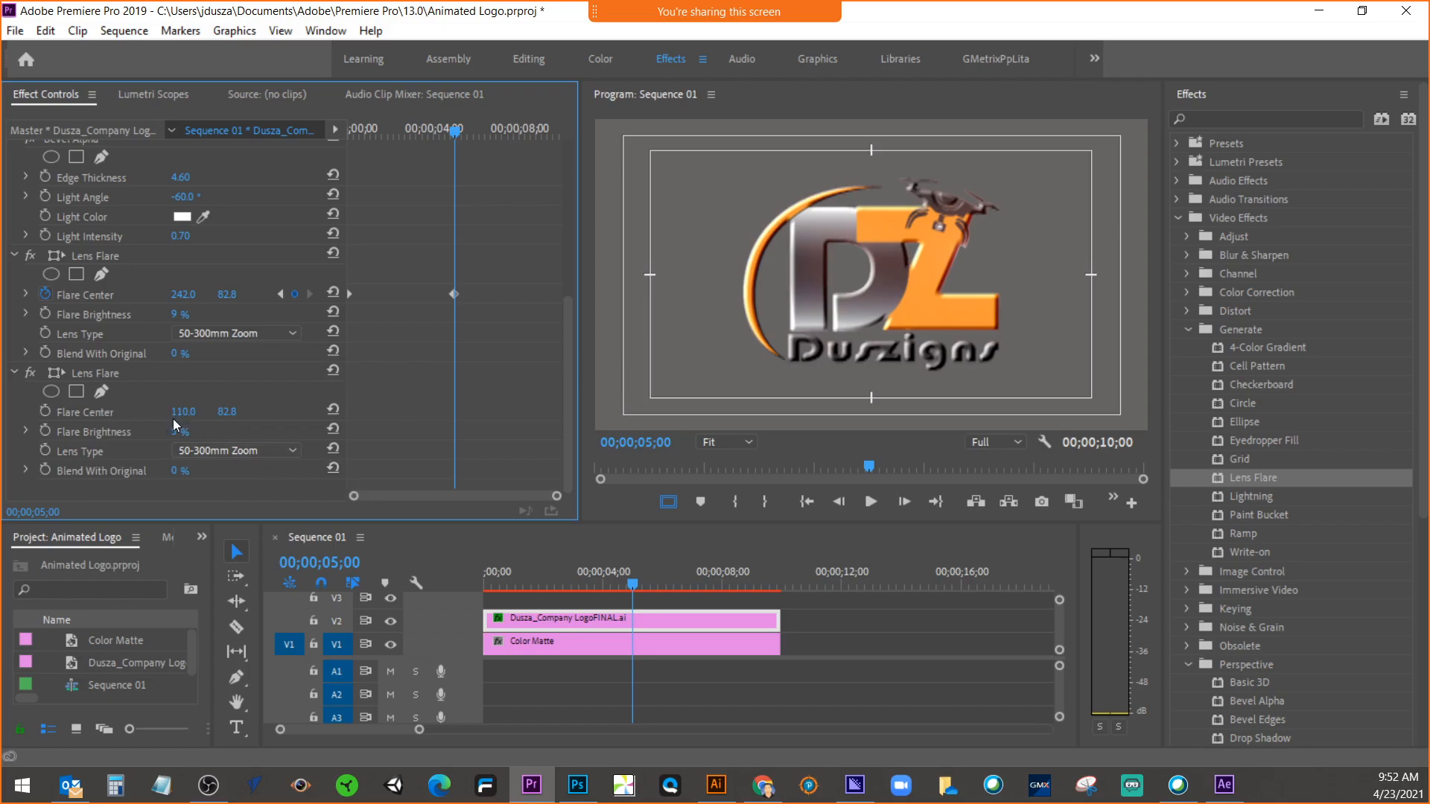
Step: Keyframe the second flare's vertical center from 21.8 at 5 seconds to 199.8 at 00;00;09;21, and return the playhead to the start
{"action": "left_click_drag", "start_coordinate": [228, 411], "coordinate": [201, 411]}
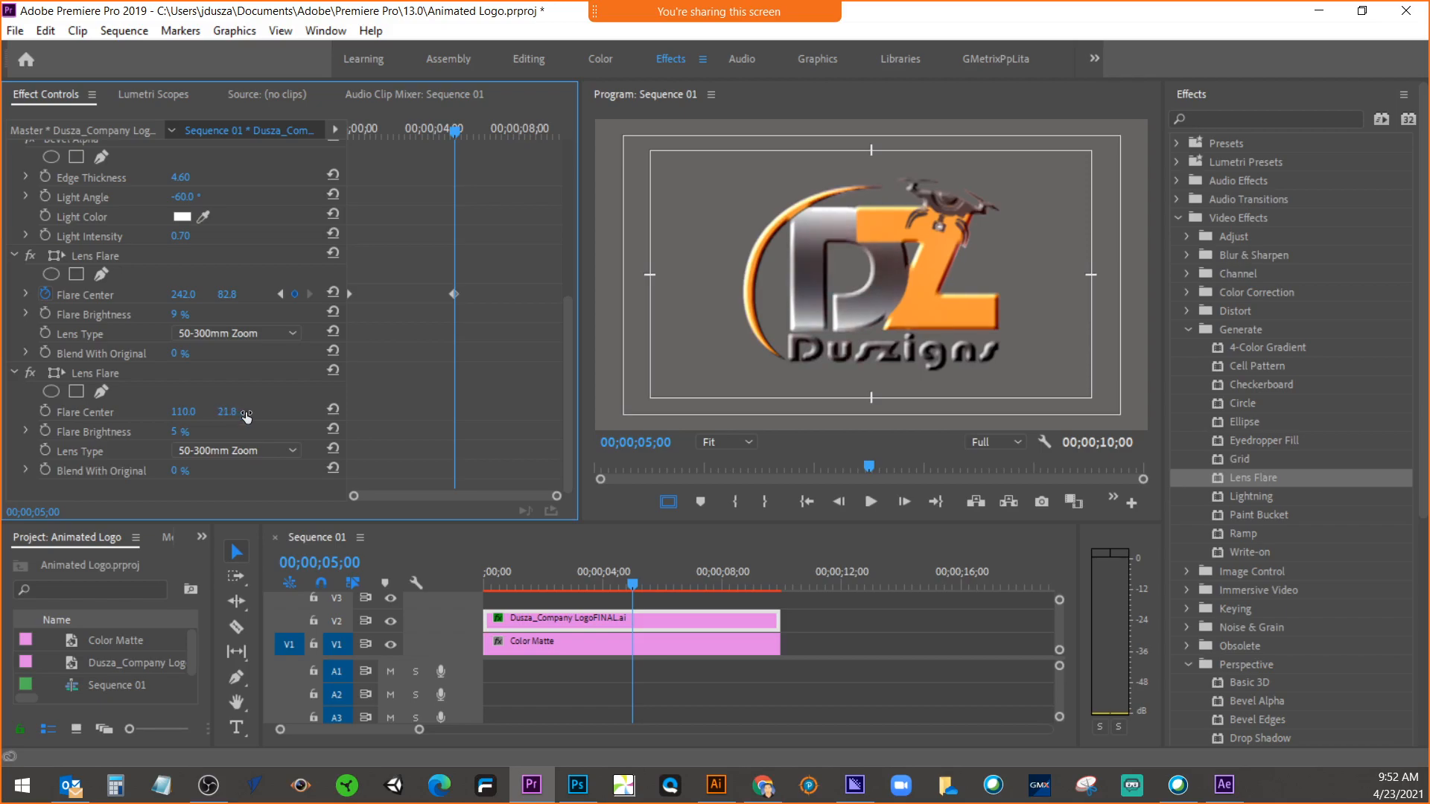
{"action": "left_click", "coordinate": [46, 411]}
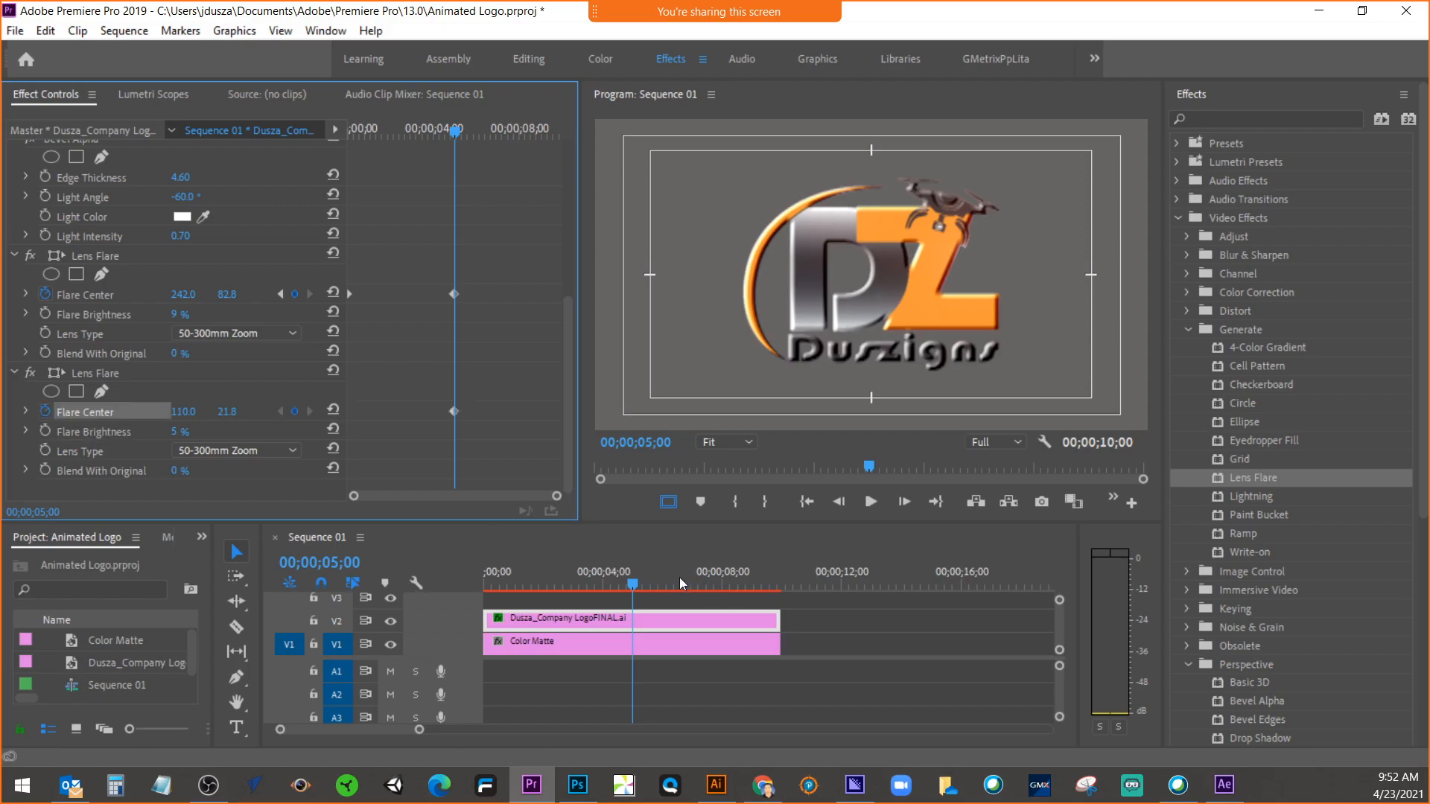
{"action": "left_click_drag", "start_coordinate": [636, 586], "coordinate": [776, 592]}
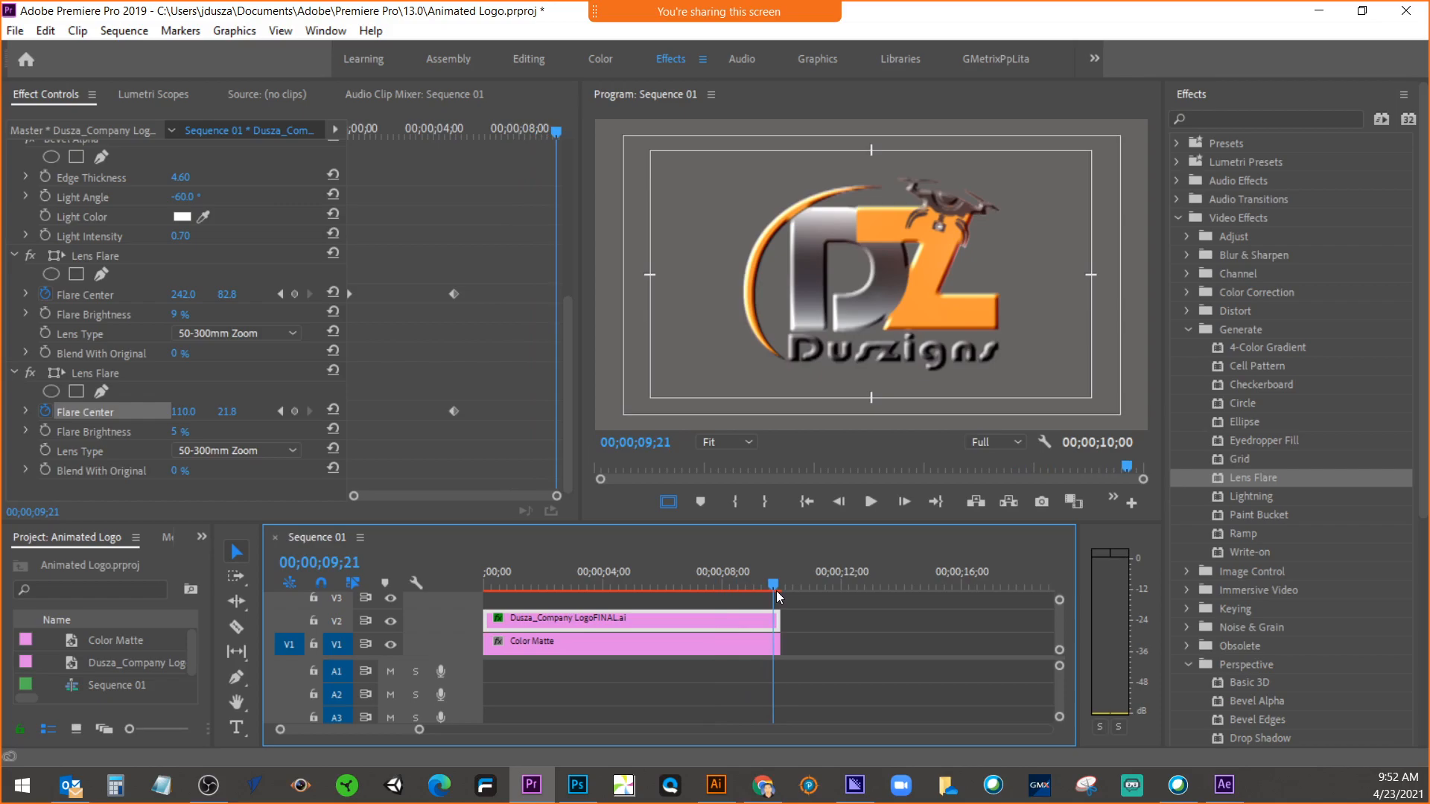
{"action": "left_click_drag", "start_coordinate": [232, 411], "coordinate": [210, 411]}
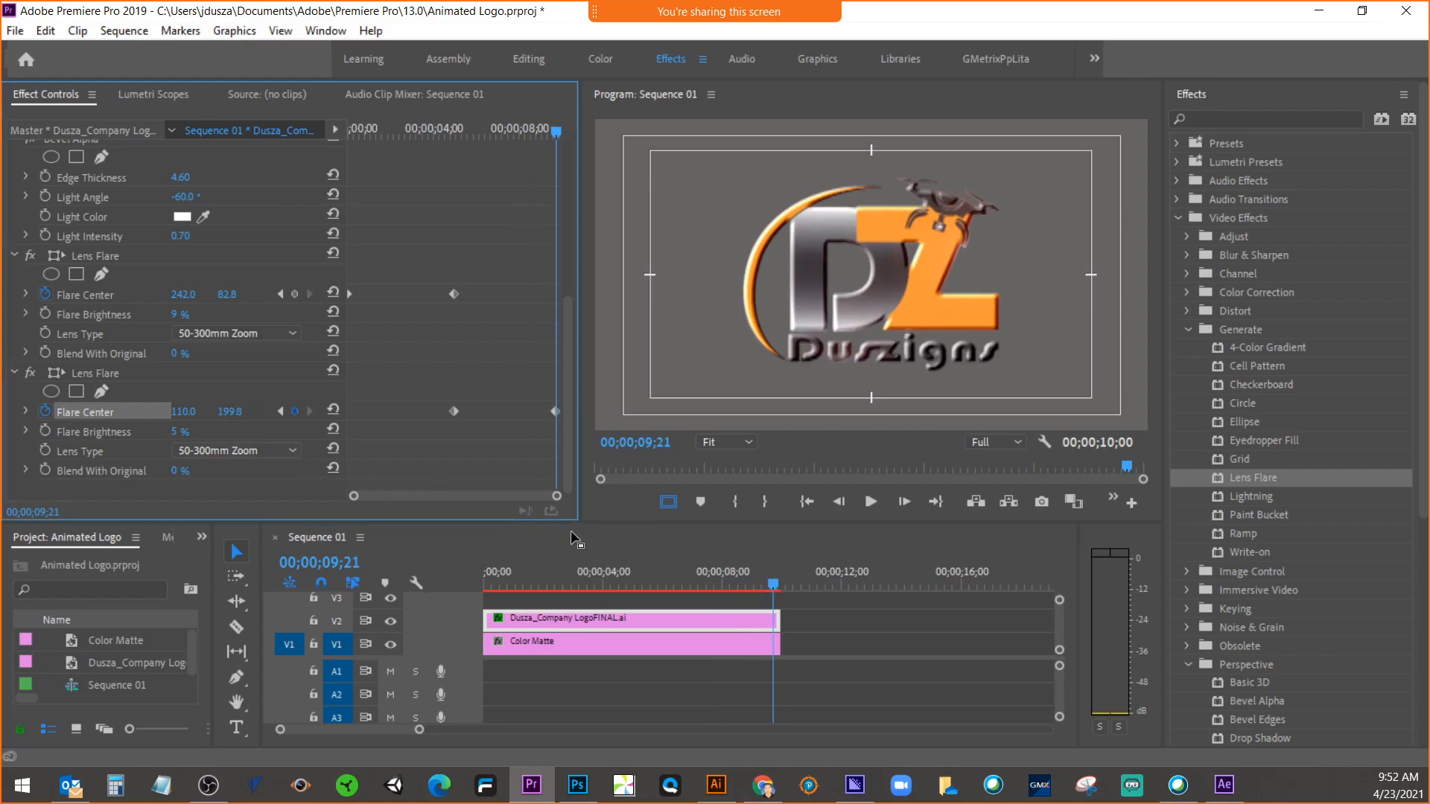
{"action": "left_click_drag", "start_coordinate": [772, 584], "coordinate": [467, 574]}
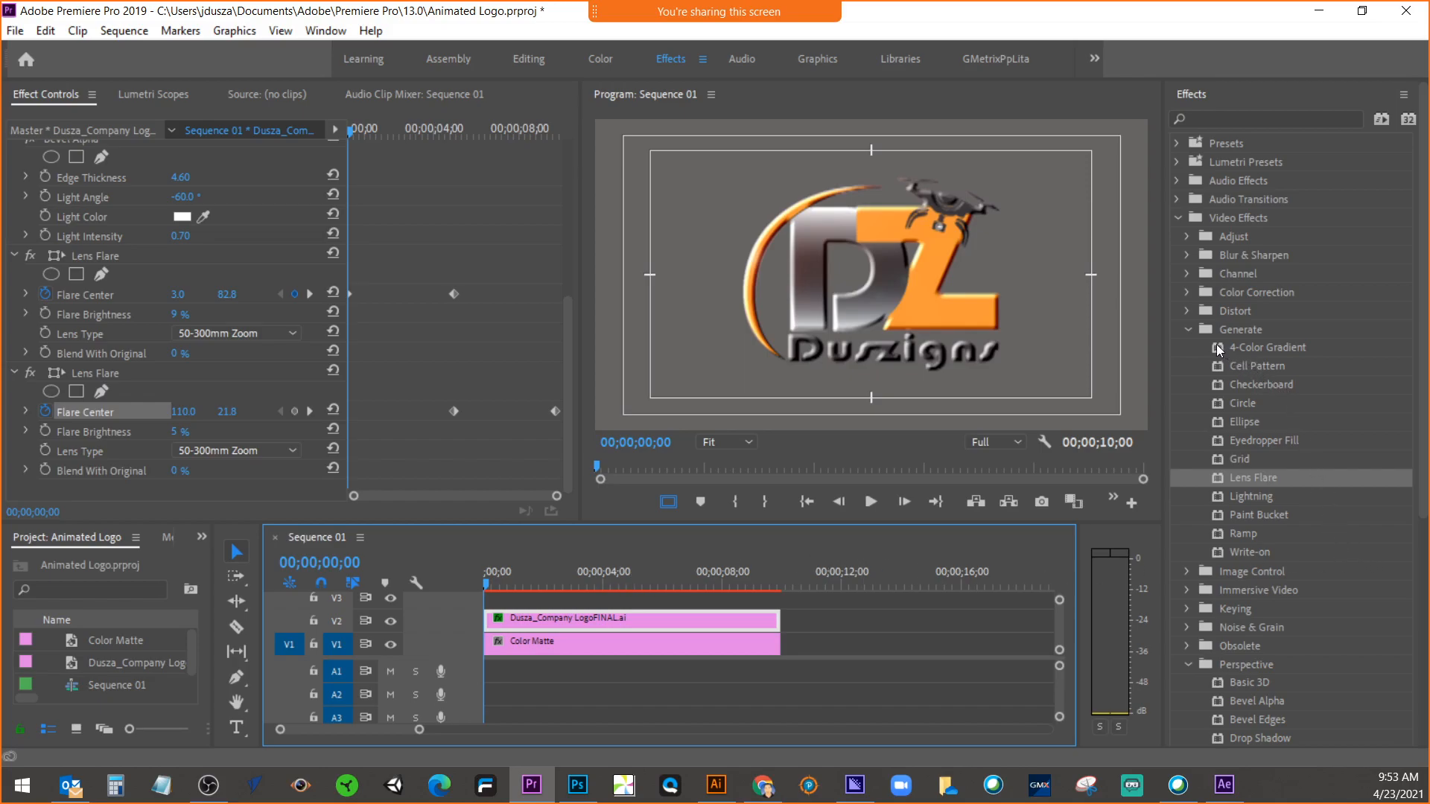
Step: Apply the Noise effect to the color matte clip on V1 and set the amount of noise to 26%
{"action": "left_click", "coordinate": [1187, 626]}
{"action": "scroll", "coordinate": [1189, 625], "scroll_direction": "down", "scroll_amount": 3}
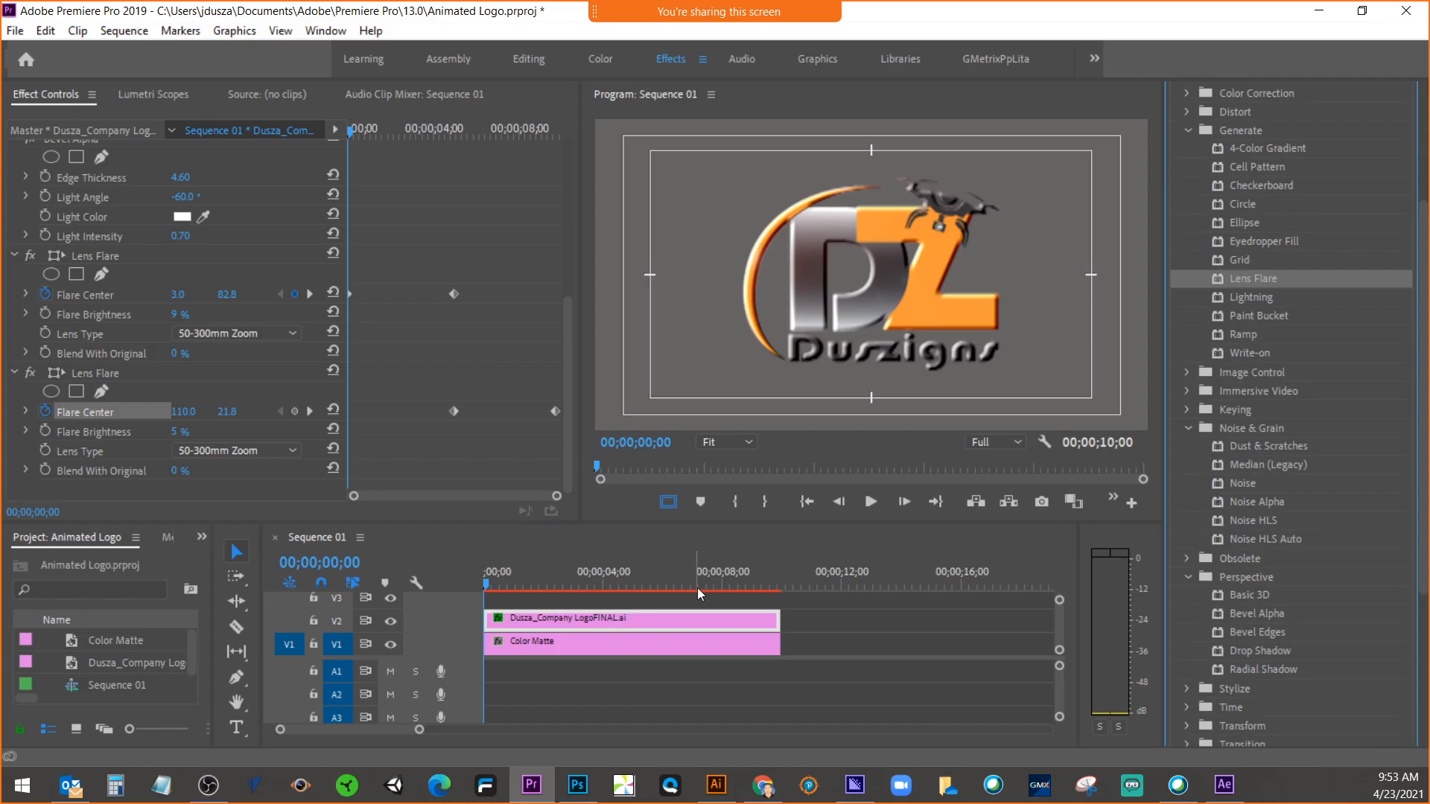
{"action": "left_click", "coordinate": [639, 650]}
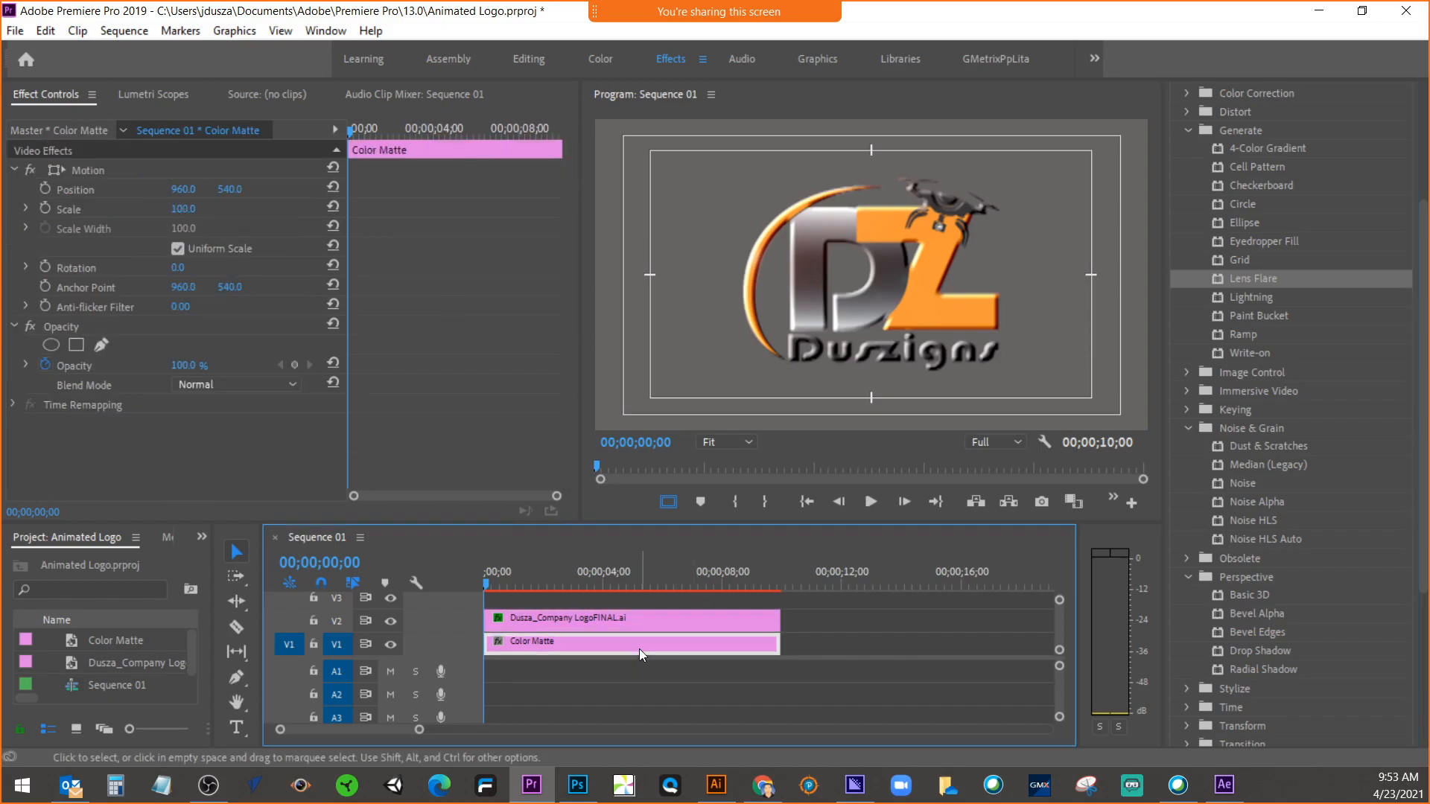
{"action": "left_click_drag", "start_coordinate": [1219, 484], "coordinate": [650, 644]}
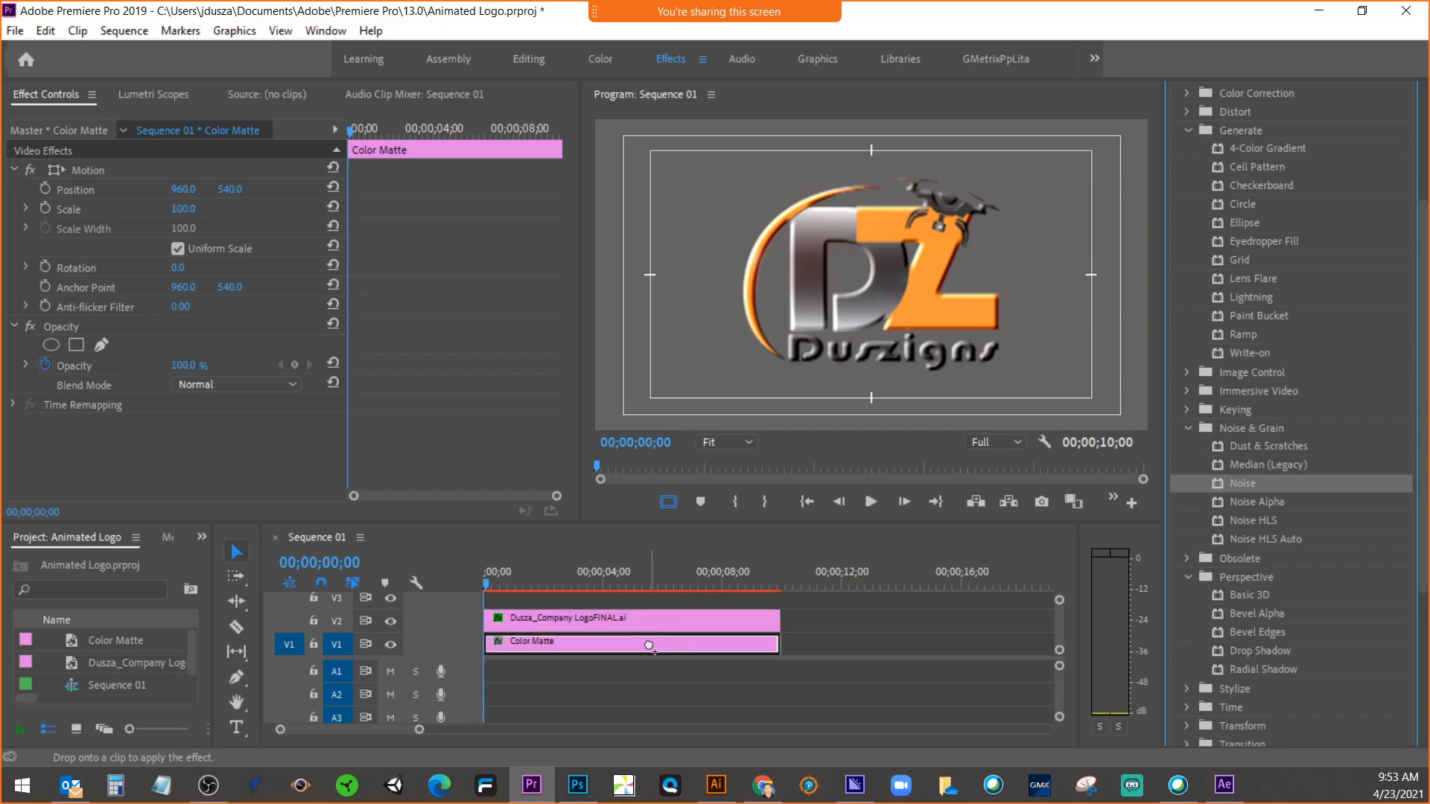
{"action": "left_click_drag", "start_coordinate": [567, 383], "coordinate": [566, 436]}
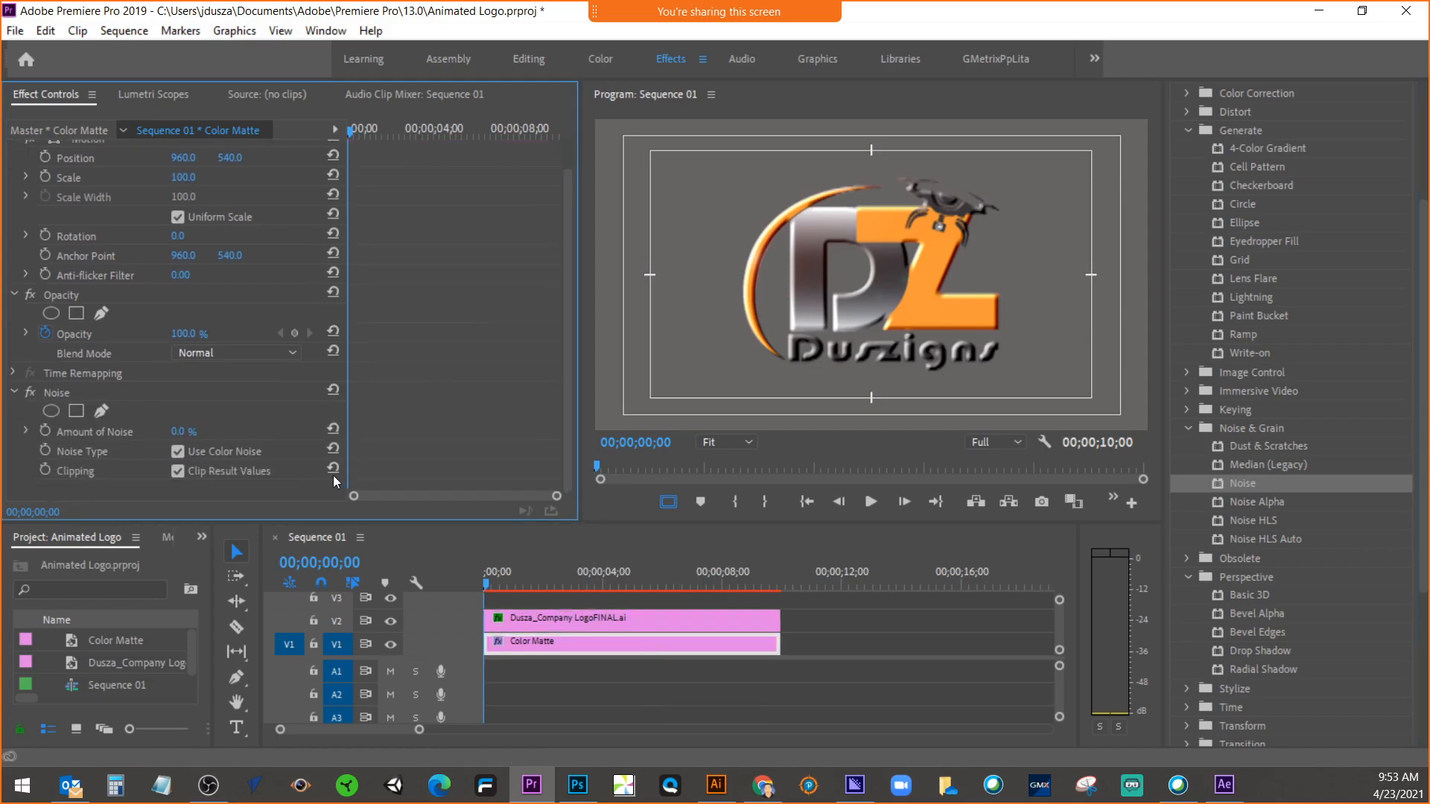
{"action": "mouse_move", "coordinate": [181, 432]}
{"action": "left_mouse_down"}
{"action": "mouse_move", "coordinate": [219, 432]}
{"action": "mouse_move", "coordinate": [207, 432]}
{"action": "left_mouse_up"}
Step: Apply the Cell Pattern generate effect to the color matte clip and switch that effect off
{"action": "scroll", "coordinate": [1327, 525], "scroll_direction": "down", "scroll_amount": 3}
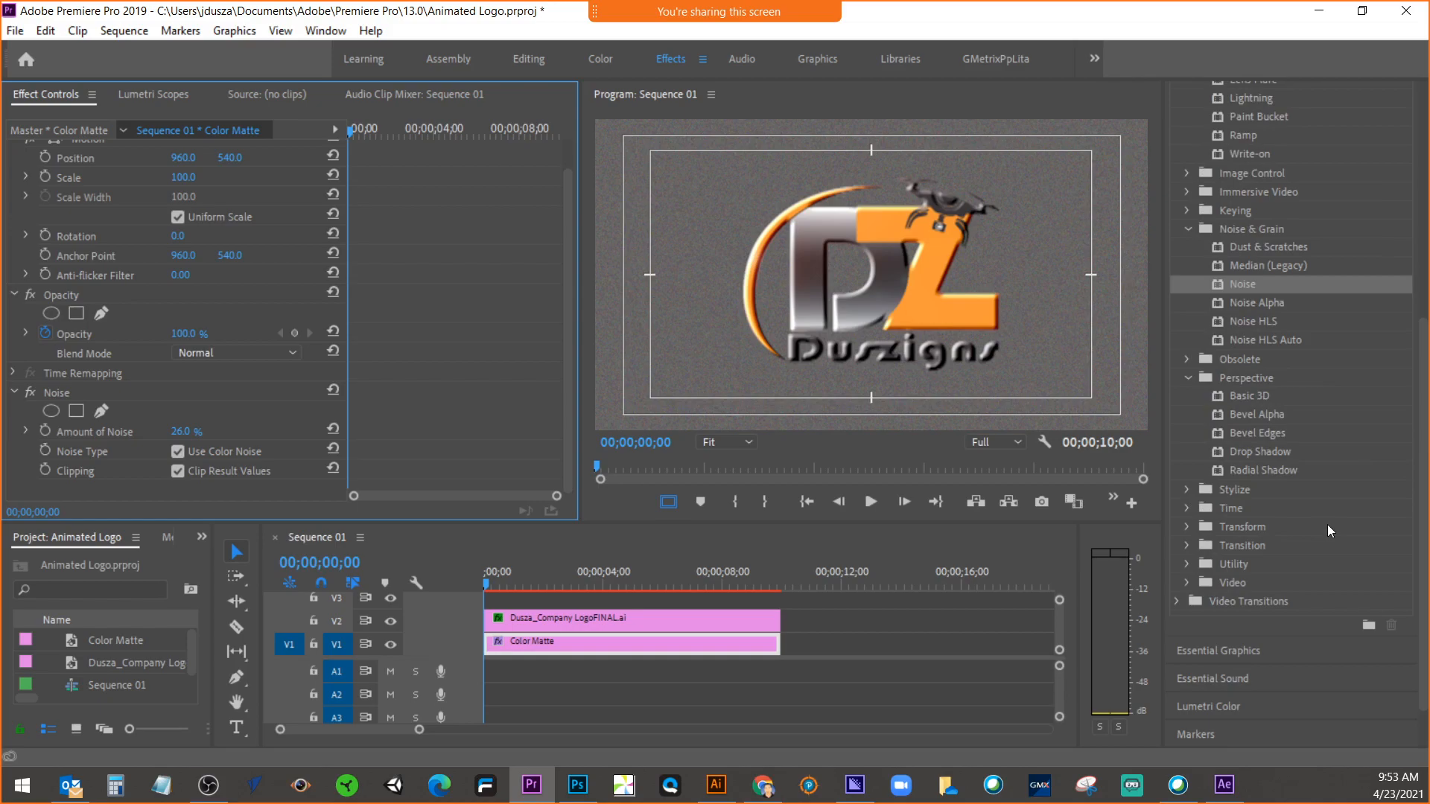
{"action": "scroll", "coordinate": [1326, 525], "scroll_direction": "up", "scroll_amount": 6}
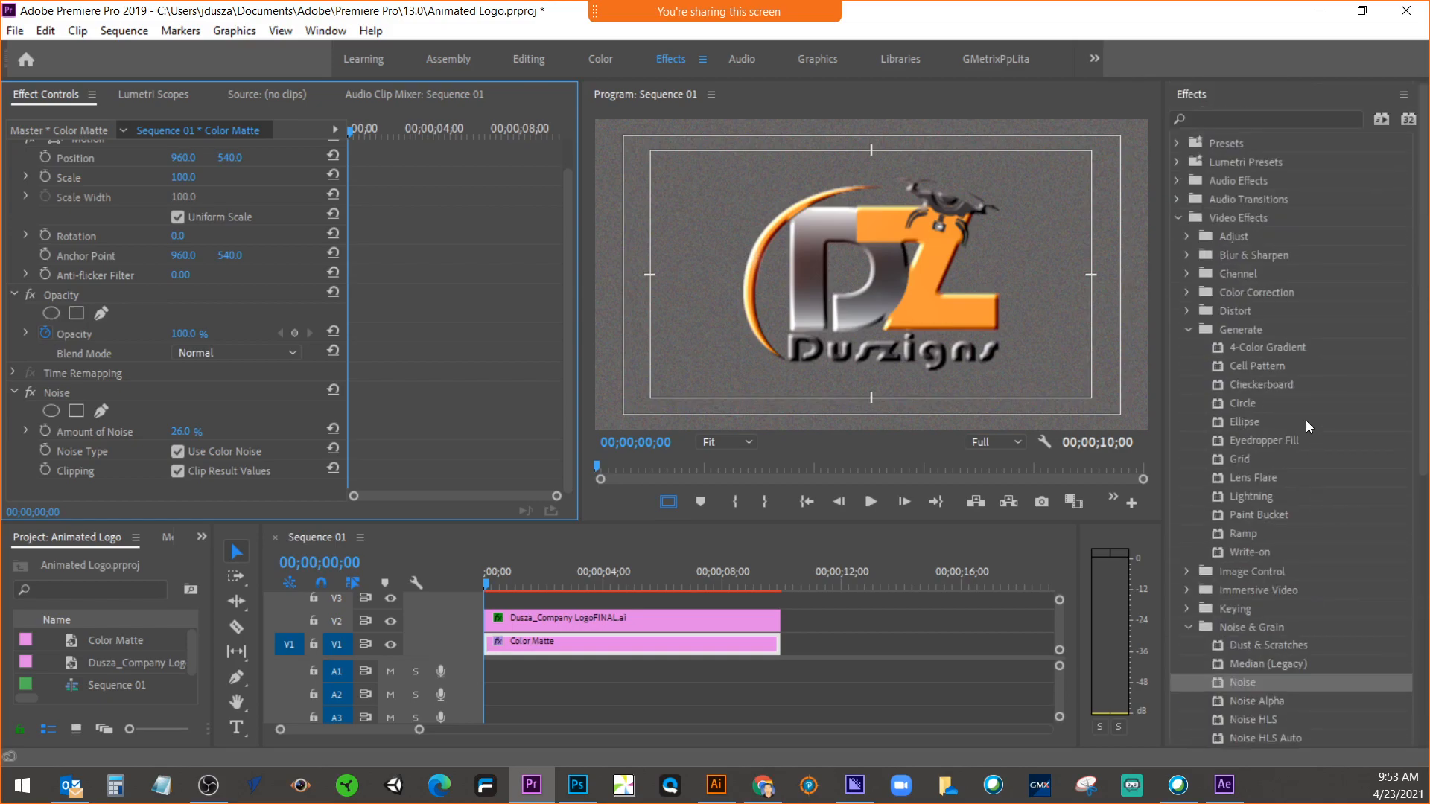
{"action": "left_click_drag", "start_coordinate": [1221, 364], "coordinate": [652, 642]}
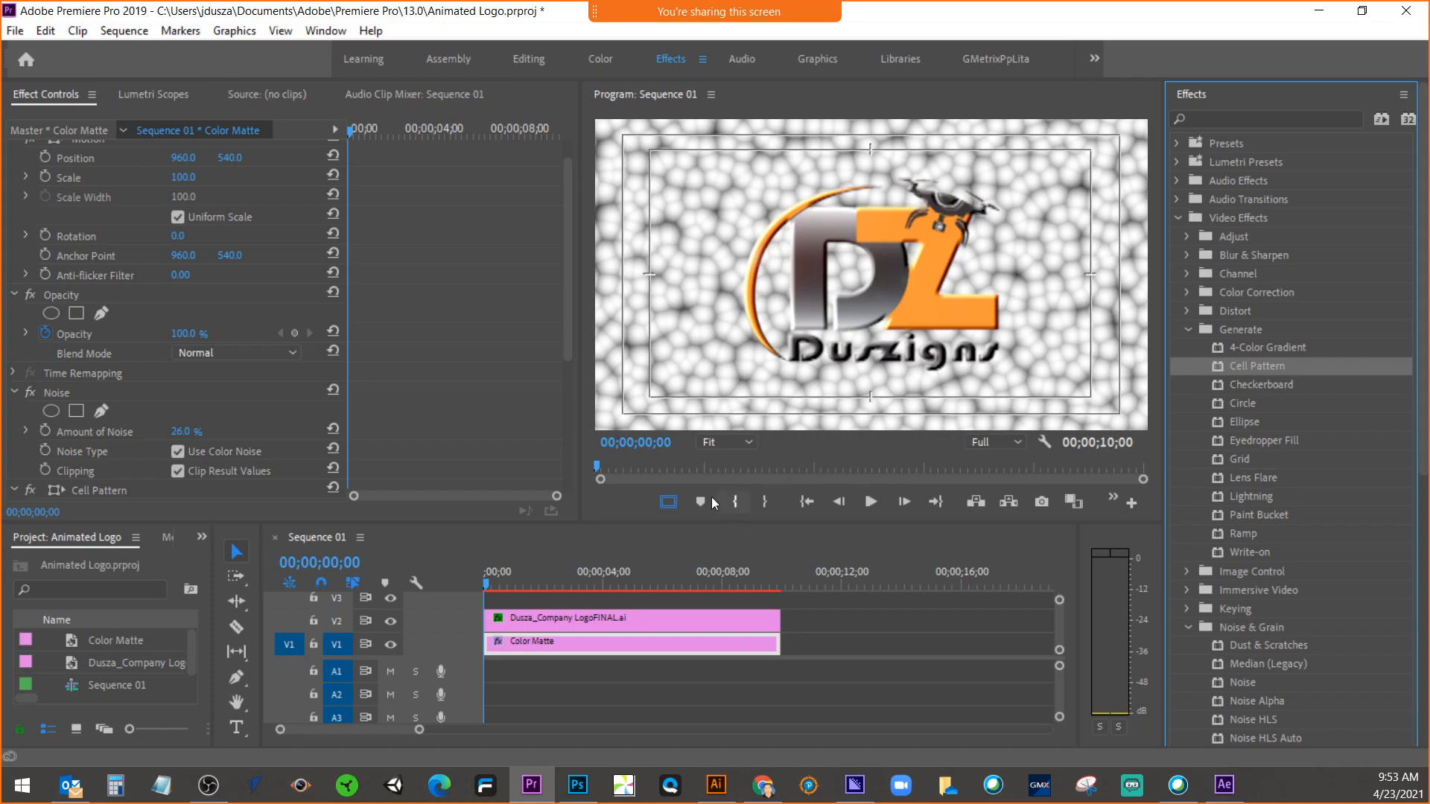
{"action": "scroll", "coordinate": [213, 448], "scroll_direction": "down", "scroll_amount": 5}
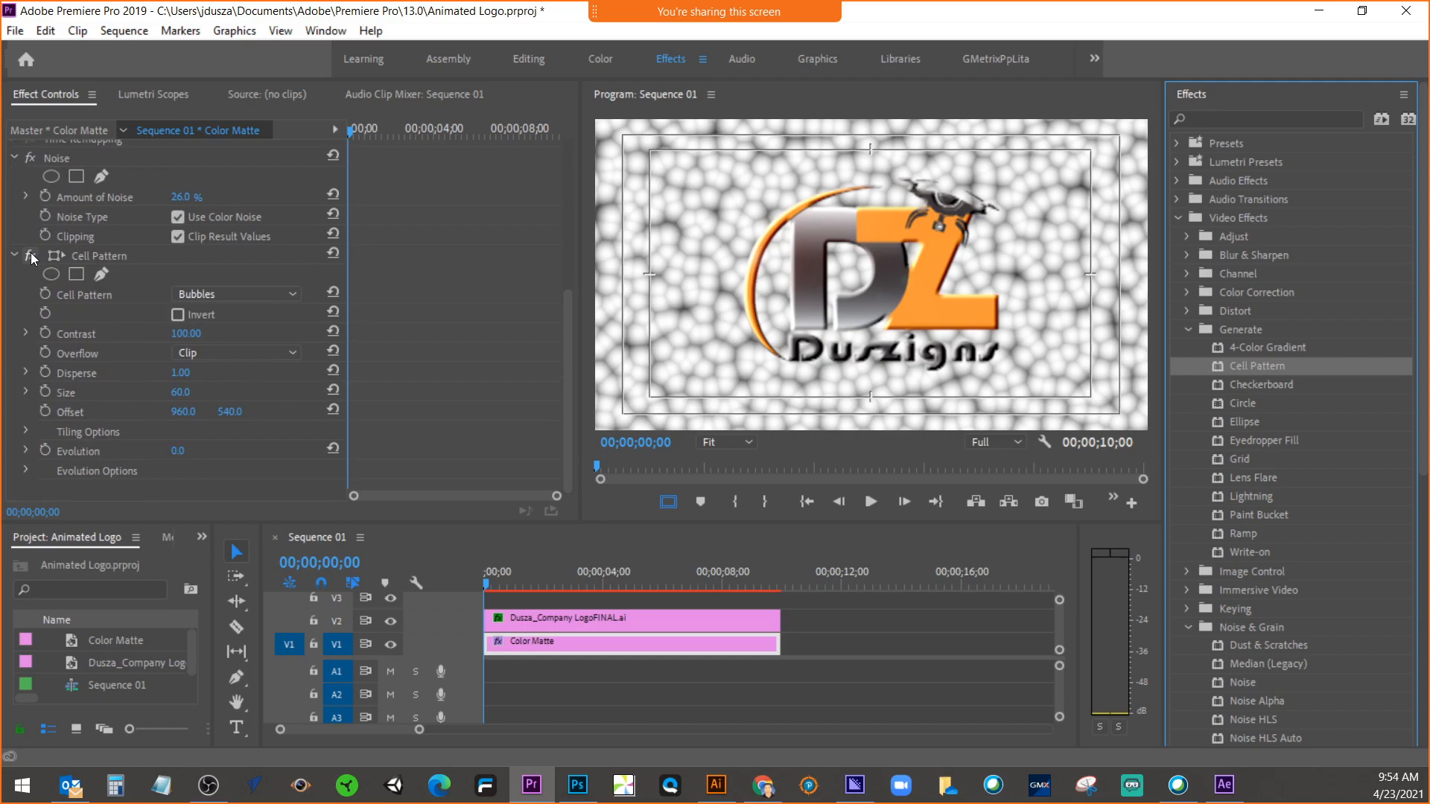
{"action": "left_click", "coordinate": [30, 255]}
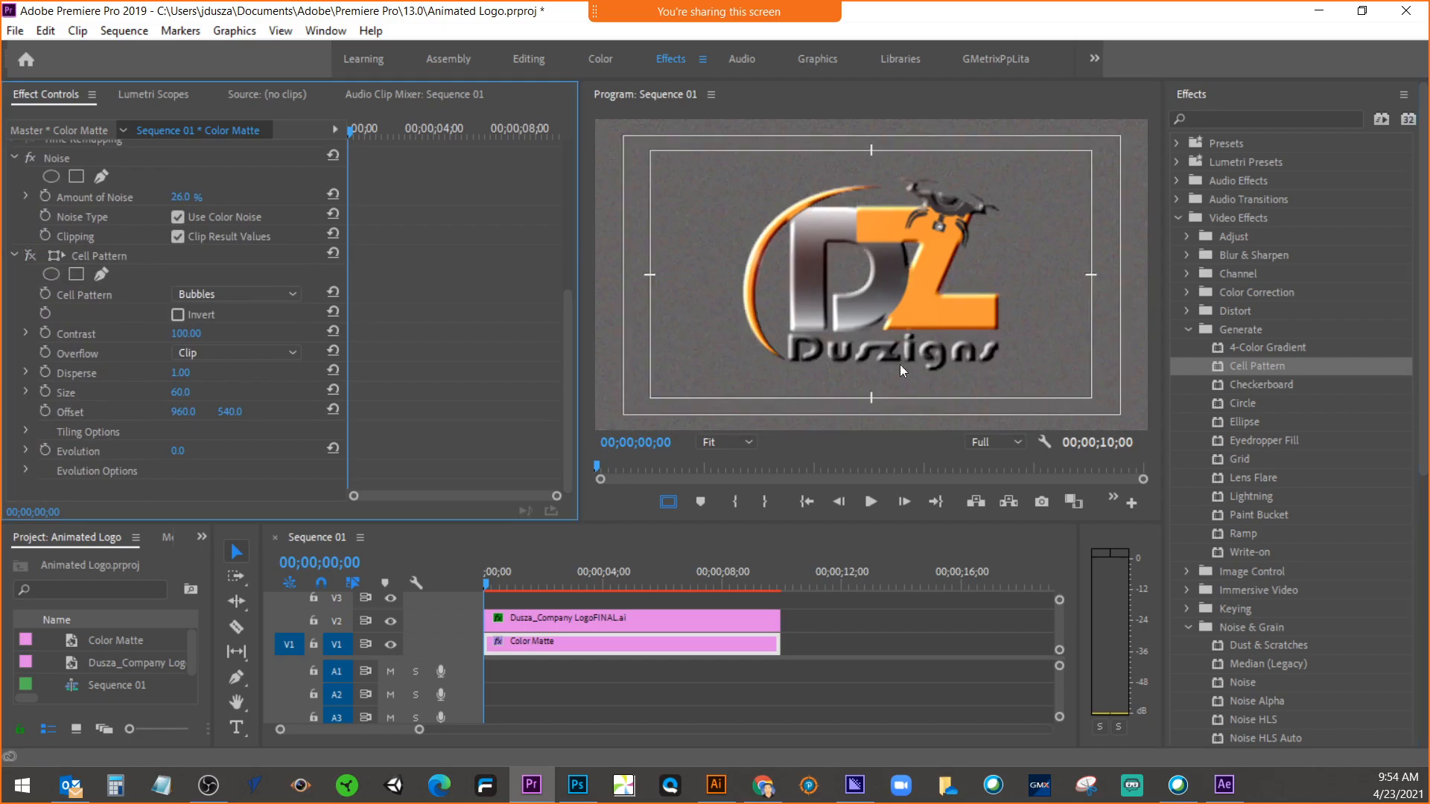